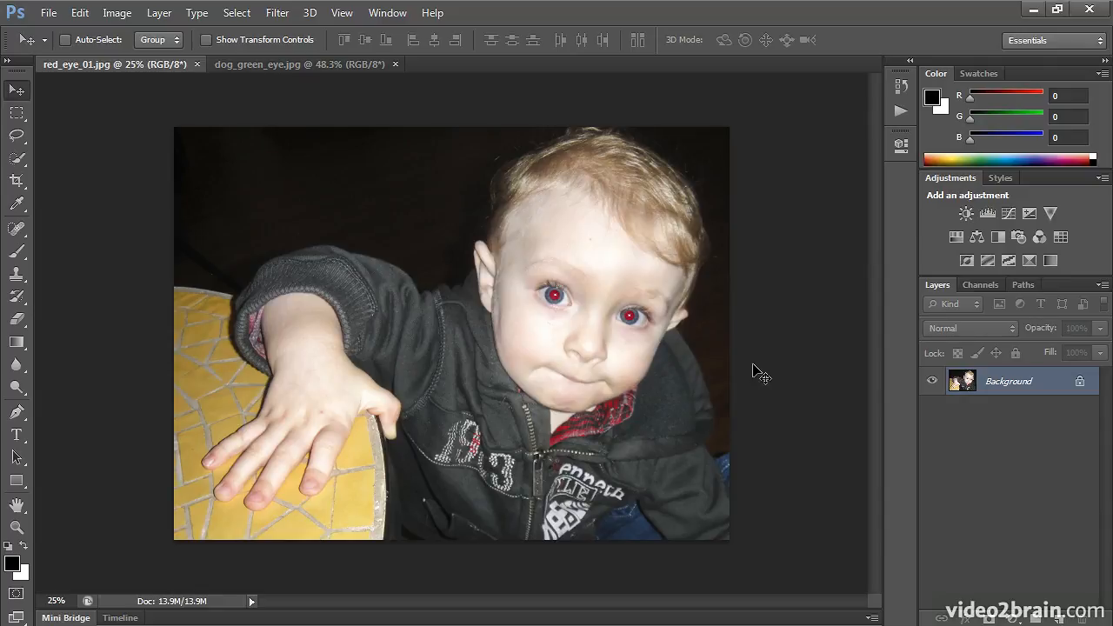
Step: Correct the red pupils in both of the child's eyes with the Red Eye Tool at 50% pupil size and 50% darken amount
{"action": "key", "text": "ctrl+plus"}
{"action": "key", "text": "ctrl+plus"}
{"action": "key", "text": "ctrl+plus"}
{"action": "left_click_drag", "start_coordinate": [755, 370], "coordinate": [514, 348]}
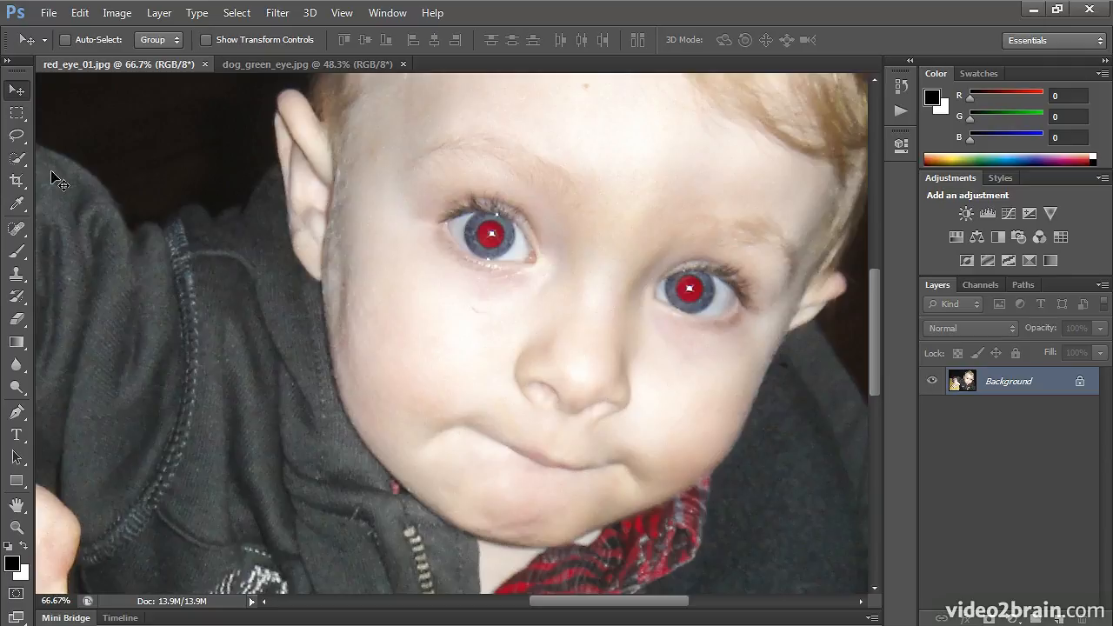
{"action": "left_click", "coordinate": [18, 231]}
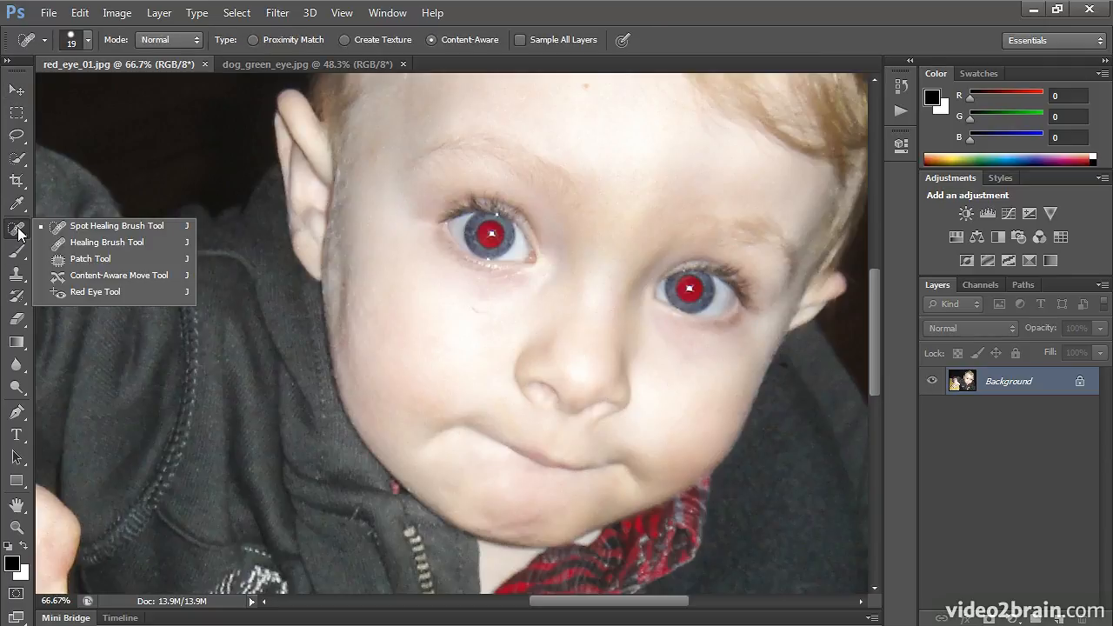
{"action": "left_click", "coordinate": [138, 297]}
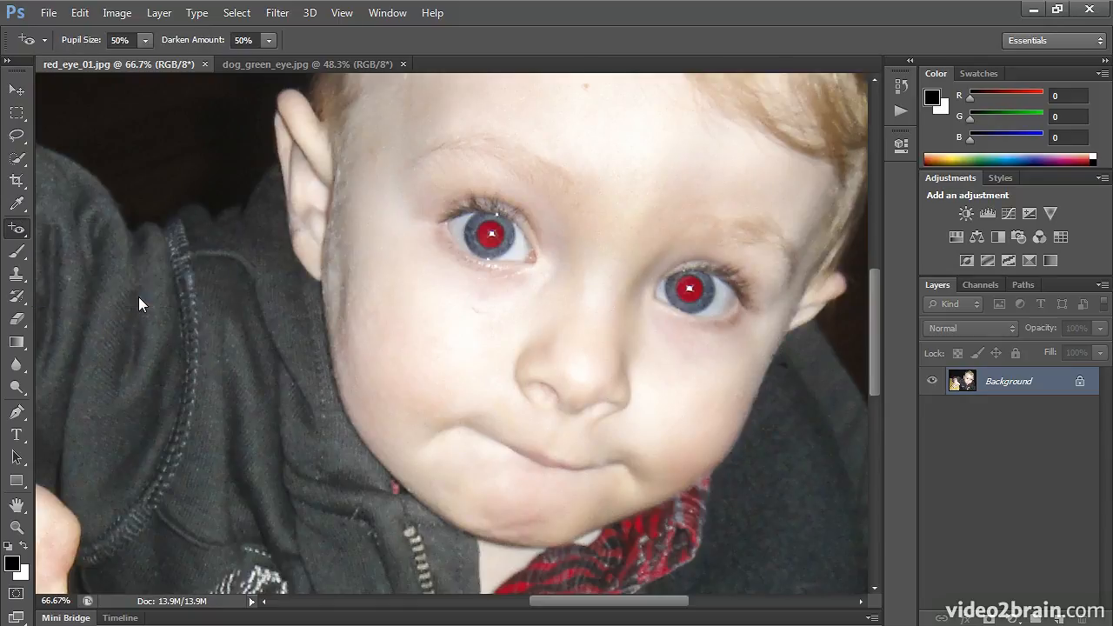
{"action": "left_click", "coordinate": [491, 241]}
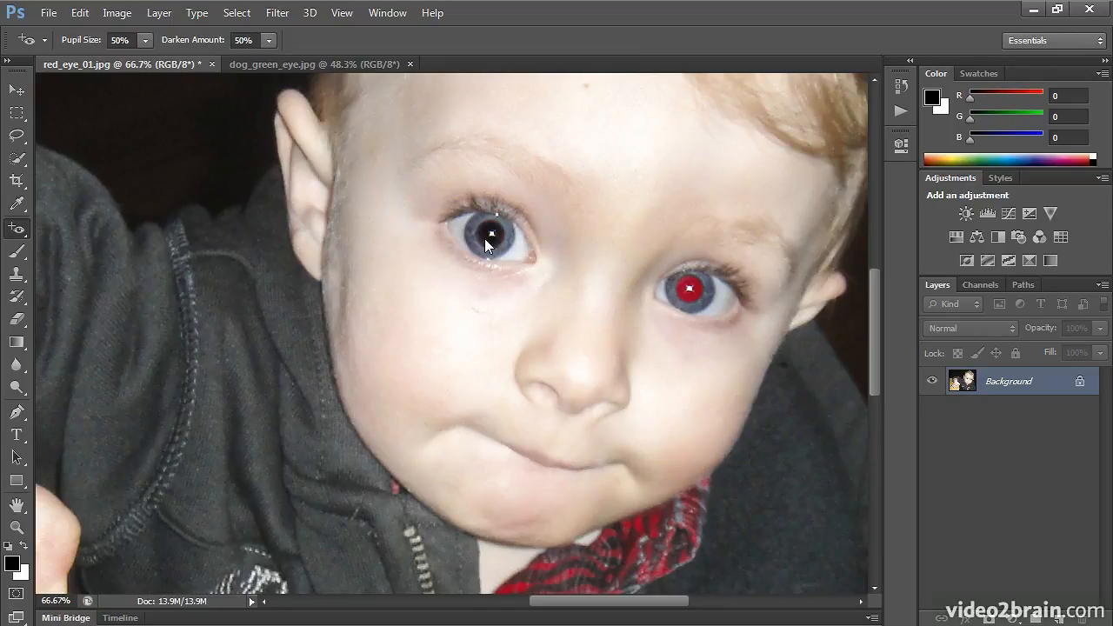
{"action": "left_click", "coordinate": [689, 291]}
Step: Darken both of the child's pupils further with the Burn Tool, using the Midtones range and 50% exposure
{"action": "left_click", "coordinate": [15, 387]}
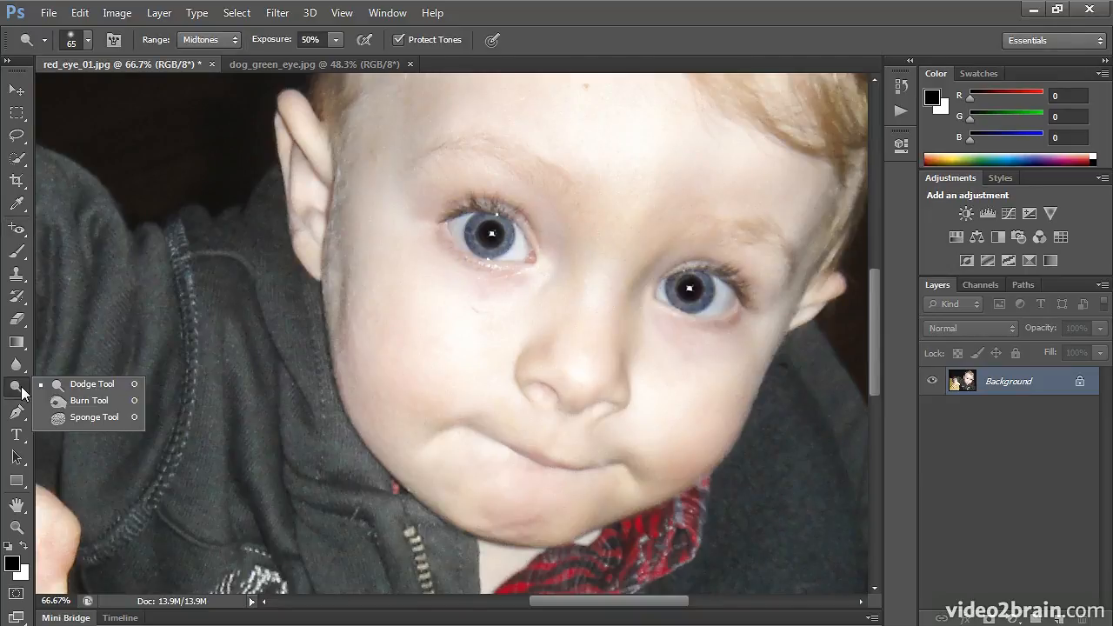
{"action": "left_click", "coordinate": [78, 400]}
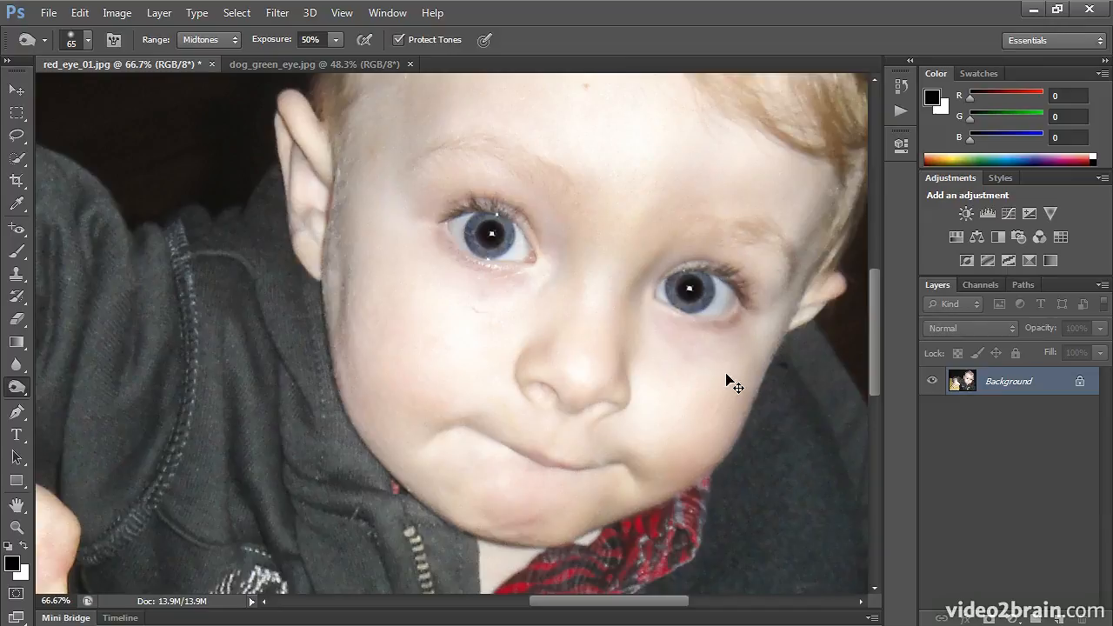
{"action": "key", "text": "ctrl+0"}
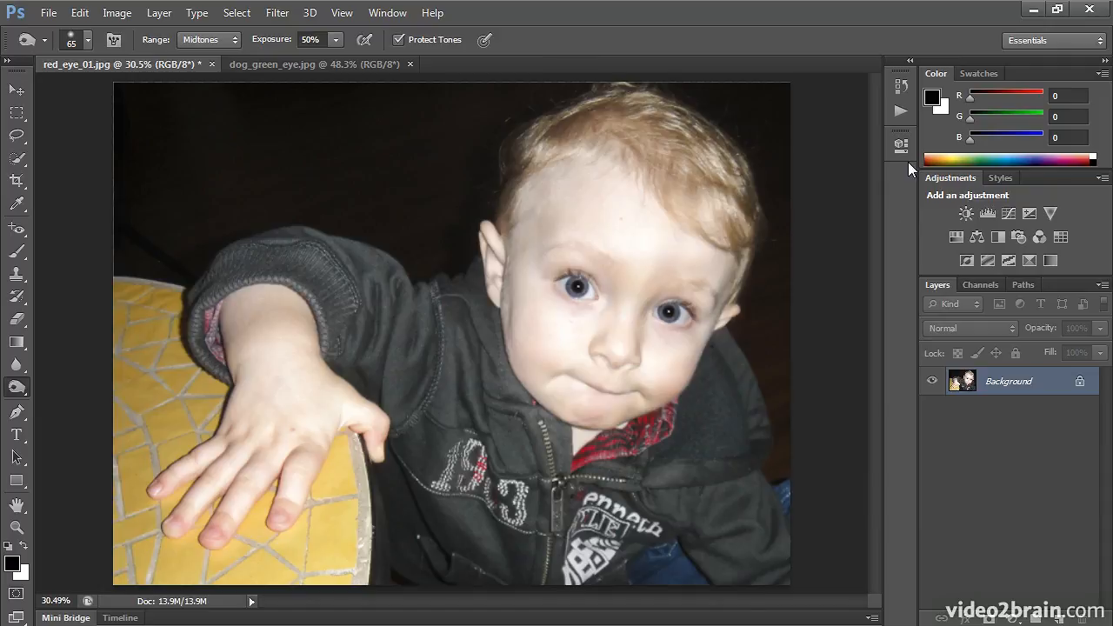
Step: Compare the original child photo, the Red Eye Removal state and the final Burn Tool state through the history
{"action": "left_click", "coordinate": [901, 87]}
{"action": "left_click_drag", "start_coordinate": [873, 172], "coordinate": [876, 442]}
{"action": "left_click", "coordinate": [814, 103]}
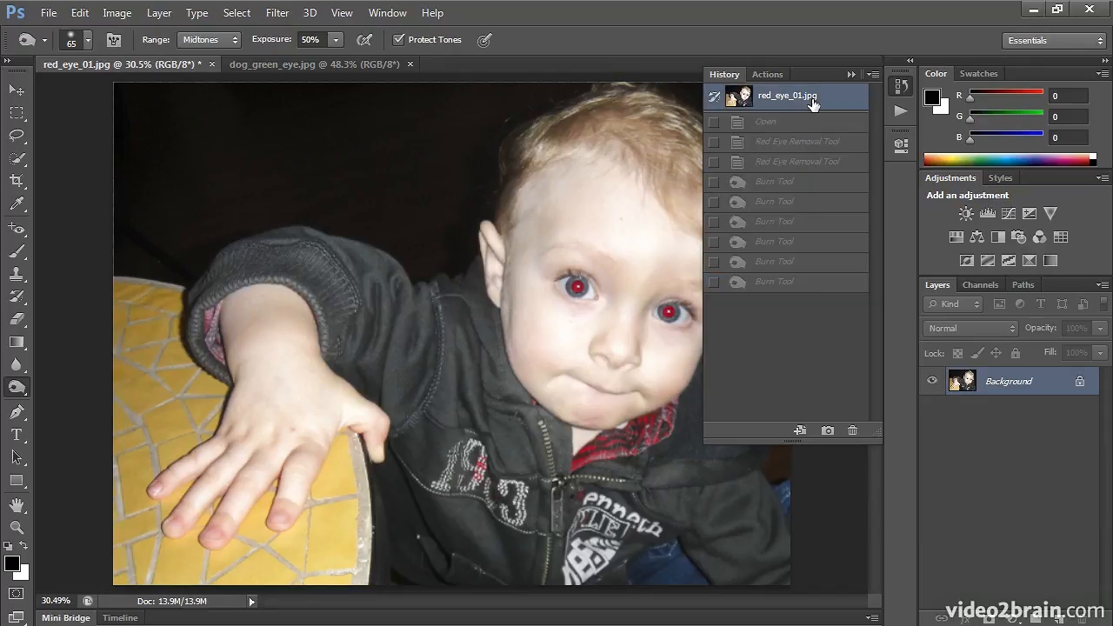
{"action": "left_click", "coordinate": [767, 285]}
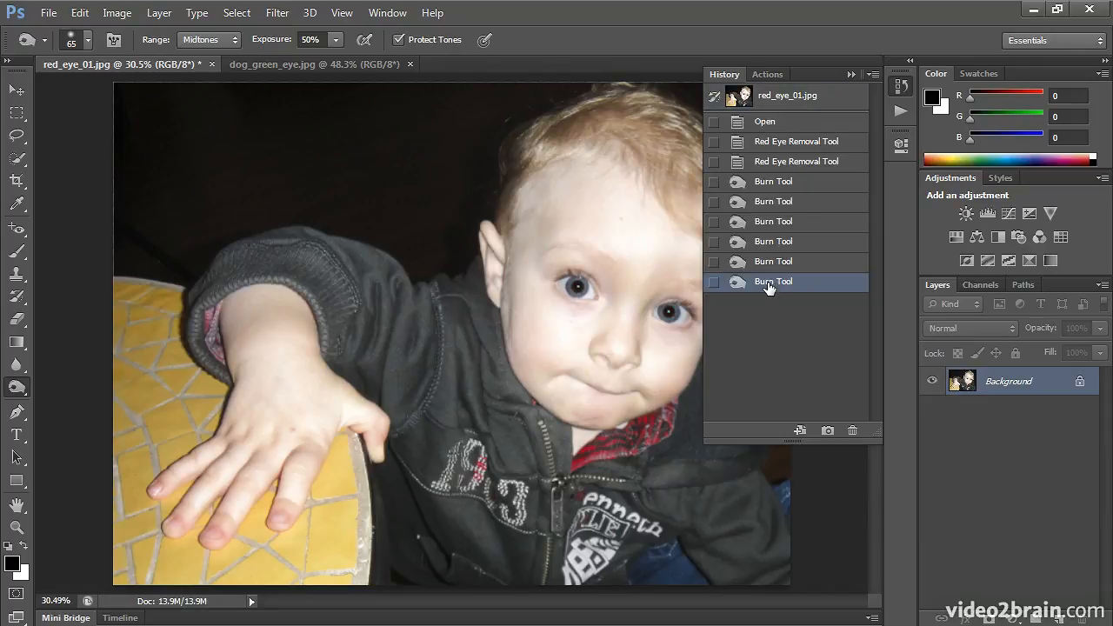
{"action": "left_click", "coordinate": [798, 163]}
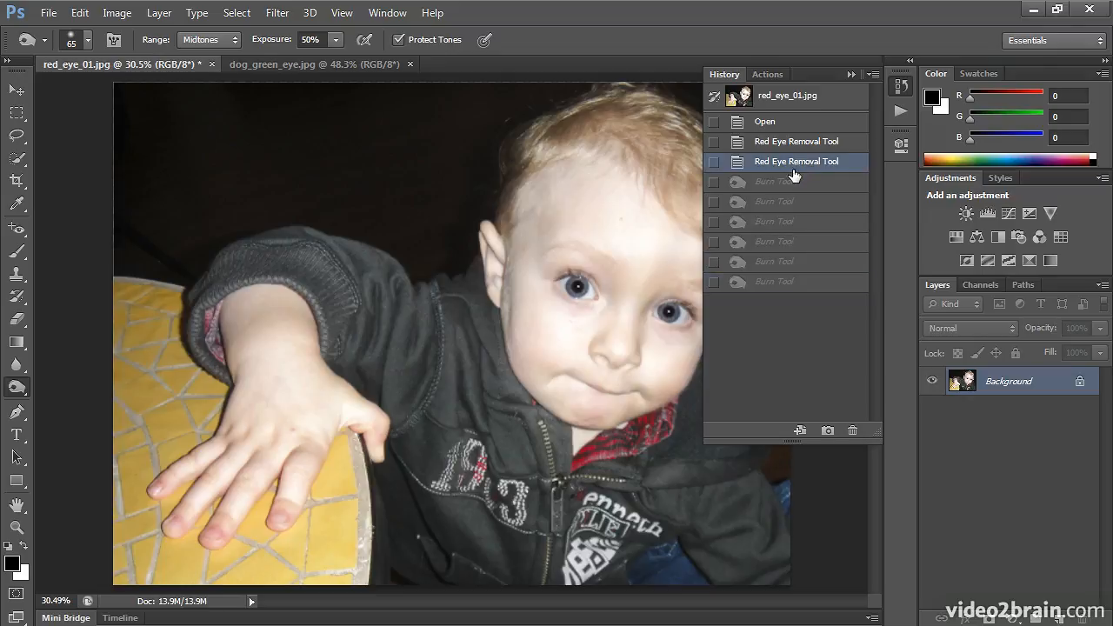
{"action": "left_click", "coordinate": [772, 282]}
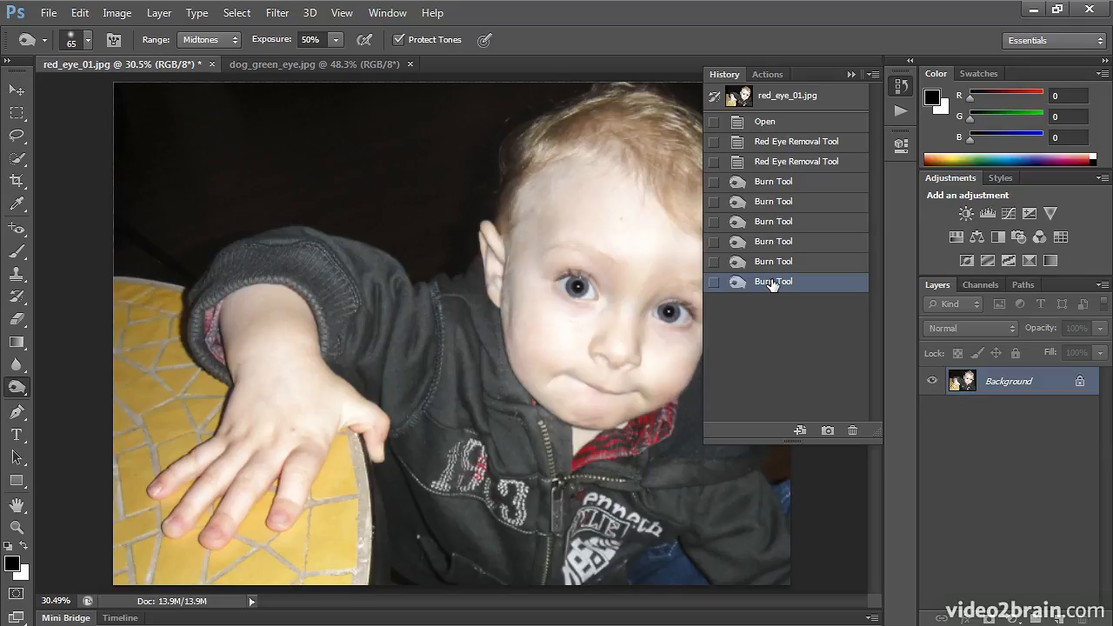
Step: Bring up dog_green_eye.jpg, hide the history and show the dog's face at 200%
{"action": "left_click", "coordinate": [325, 63]}
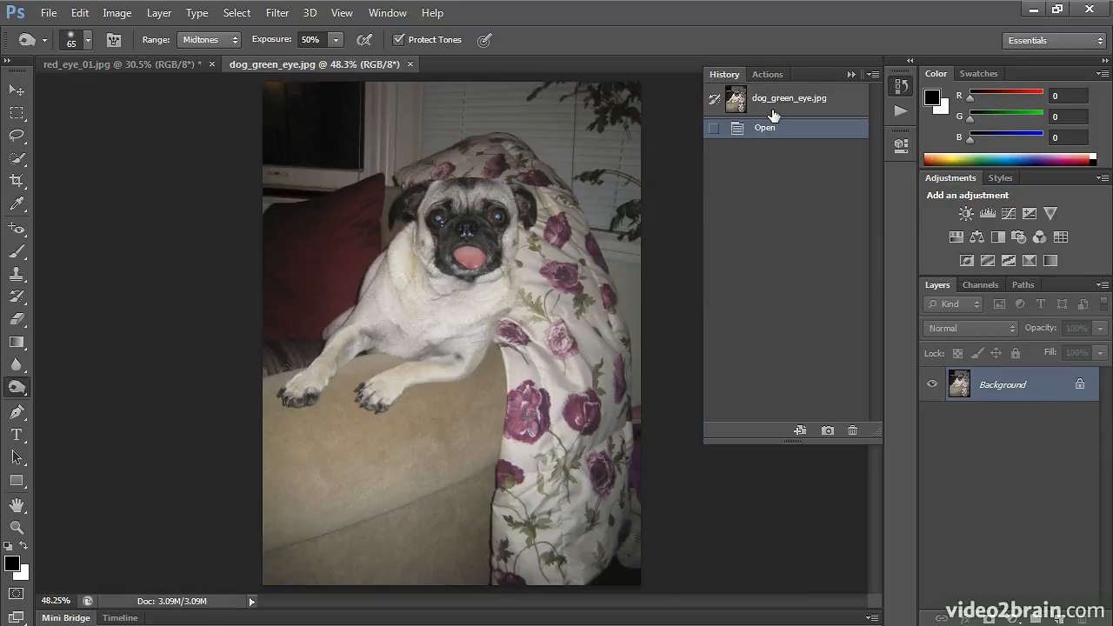
{"action": "left_click", "coordinate": [905, 91]}
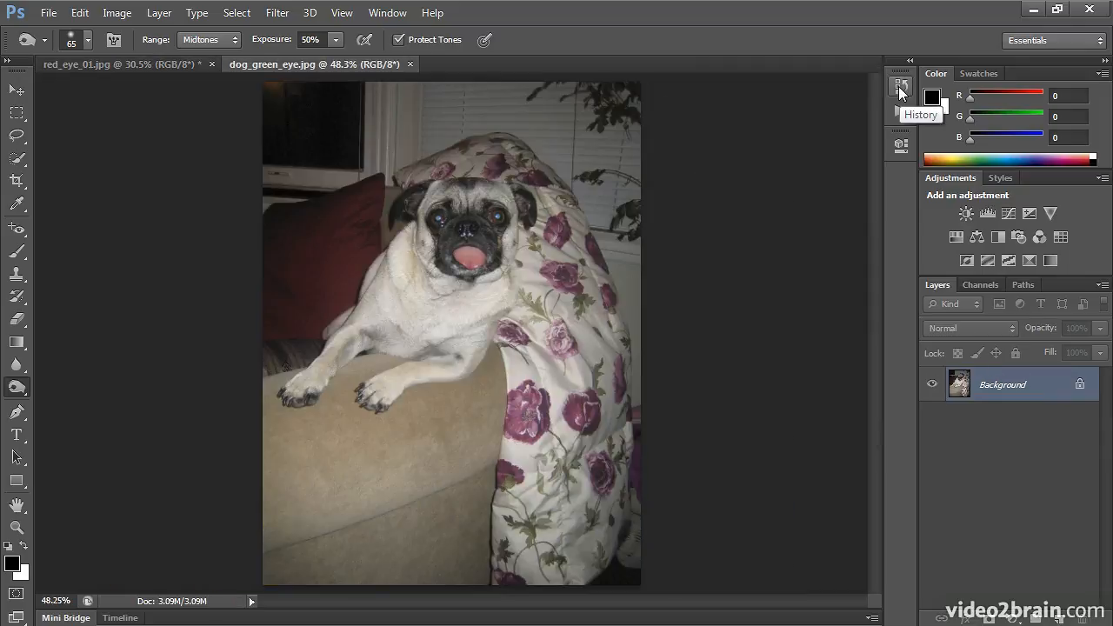
{"action": "key", "text": "ctrl+plus"}
{"action": "key", "text": "ctrl+plus"}
{"action": "key", "text": "ctrl+plus"}
{"action": "key", "text": "ctrl+plus"}
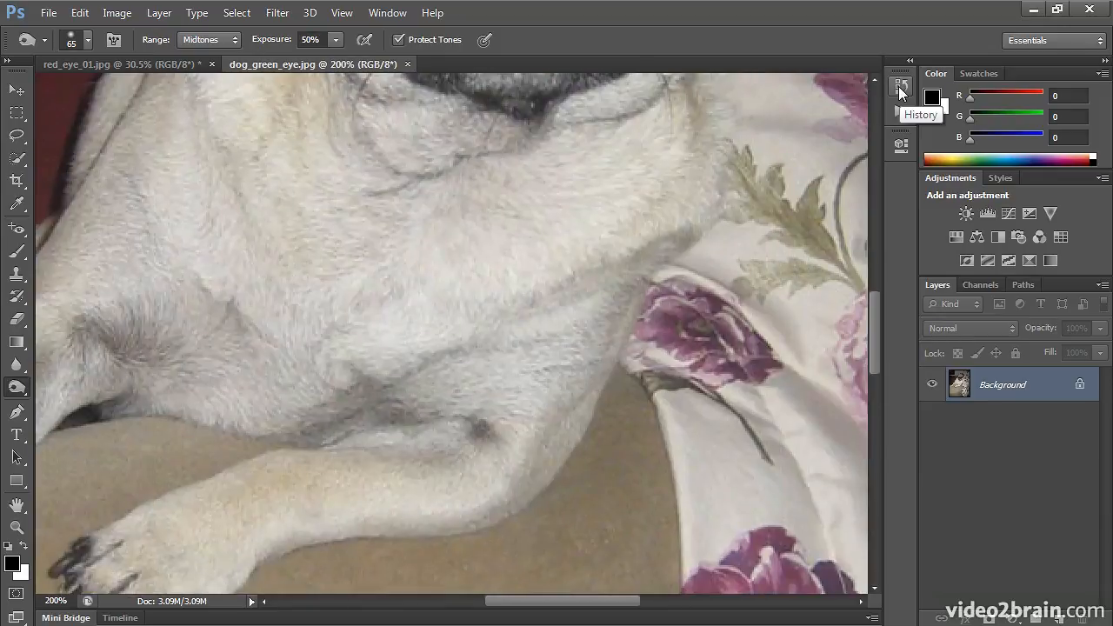
{"action": "scroll", "coordinate": [627, 346], "scroll_direction": "up", "scroll_amount": 8}
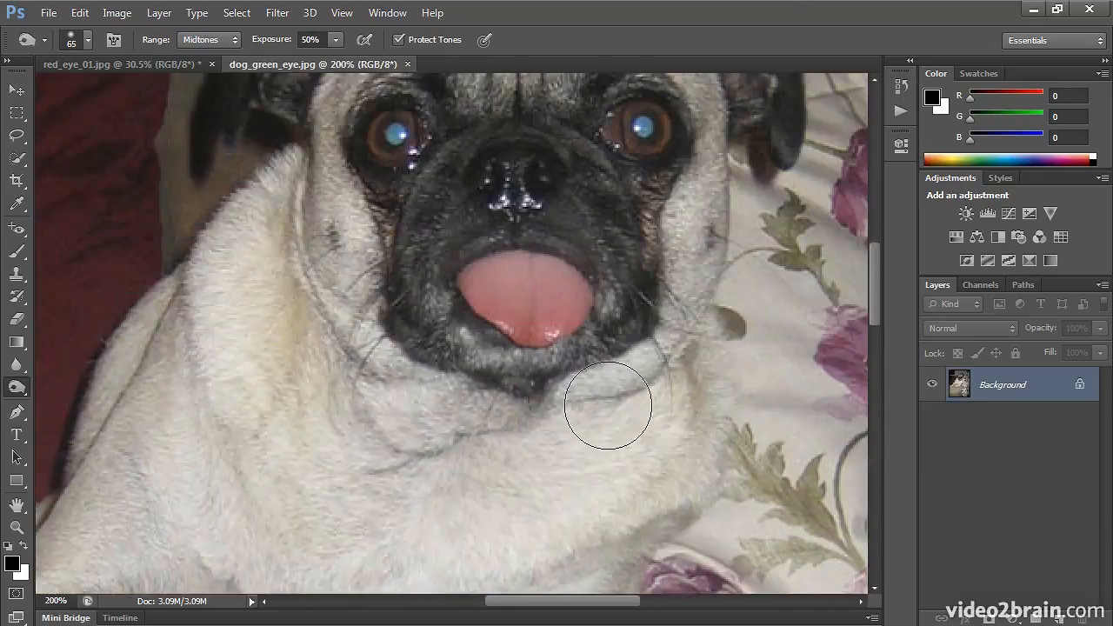
{"action": "scroll", "coordinate": [612, 402], "scroll_direction": "up", "scroll_amount": 2}
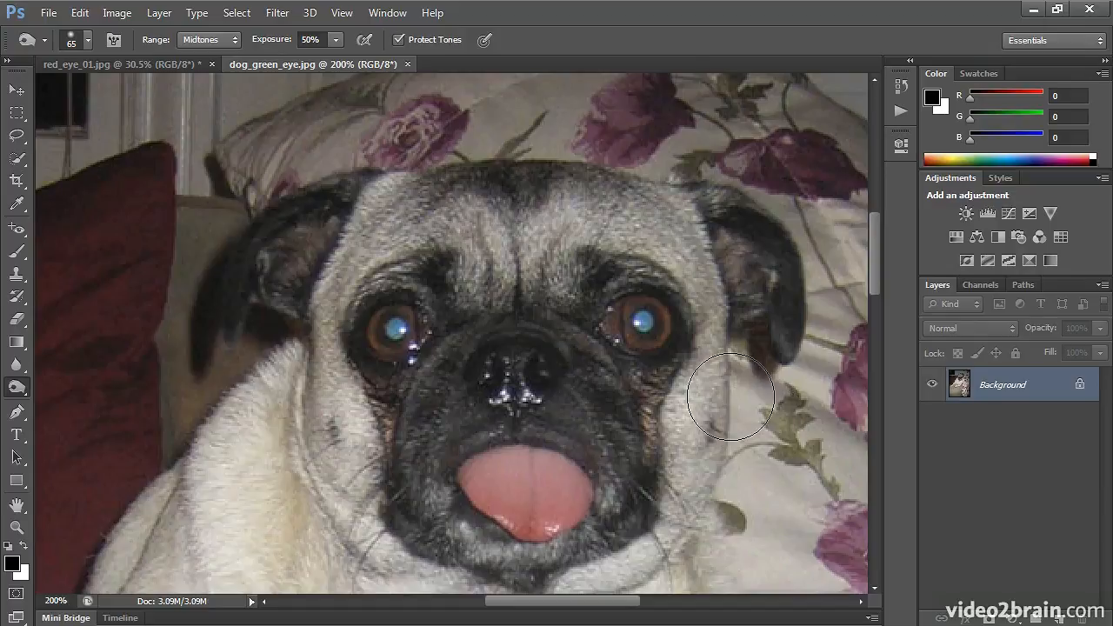
Step: Try to correct one of the dog's glowing blue pupils with the Red Eye Tool
{"action": "left_click", "coordinate": [17, 228]}
{"action": "left_click", "coordinate": [398, 331]}
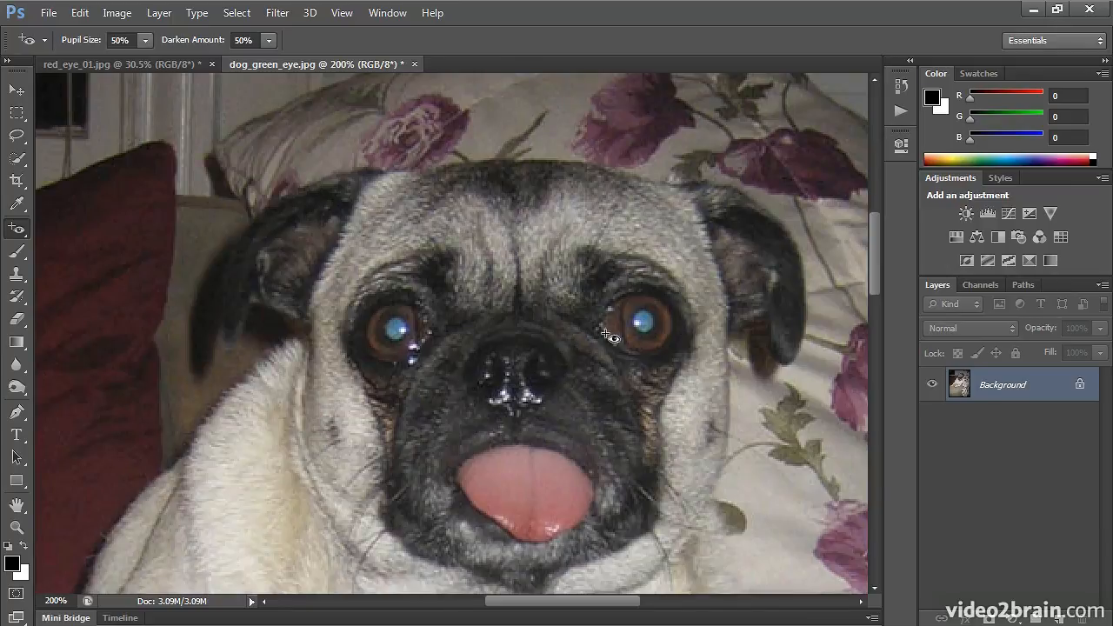
Step: Set up the Sponge Tool in Desaturate mode with 100% flow and a 23 px brush
{"action": "left_click", "coordinate": [18, 389]}
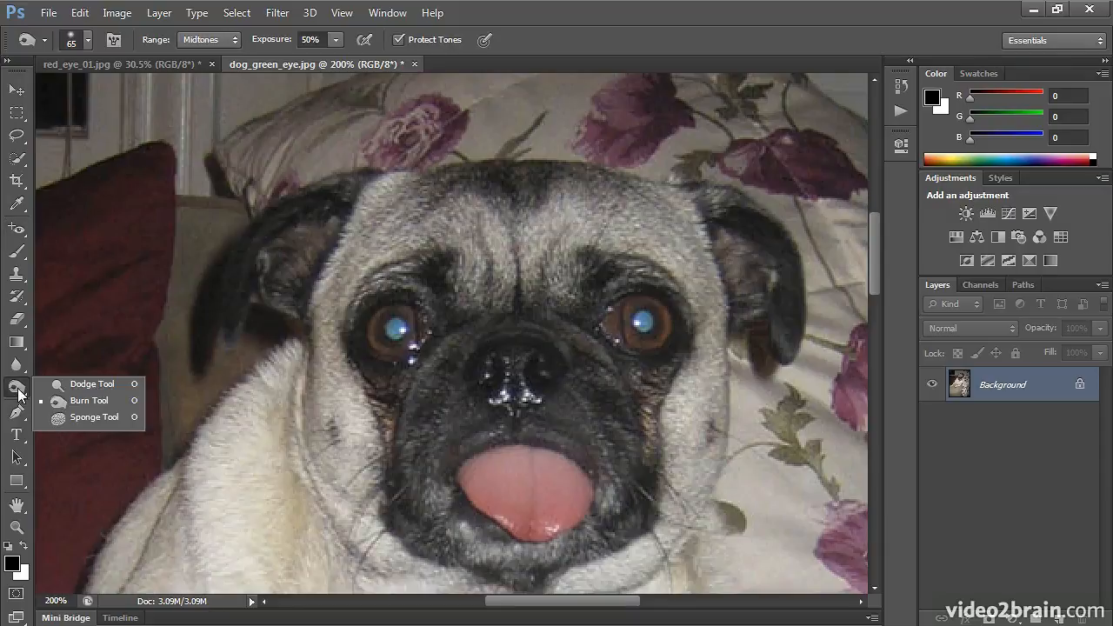
{"action": "left_click", "coordinate": [76, 417]}
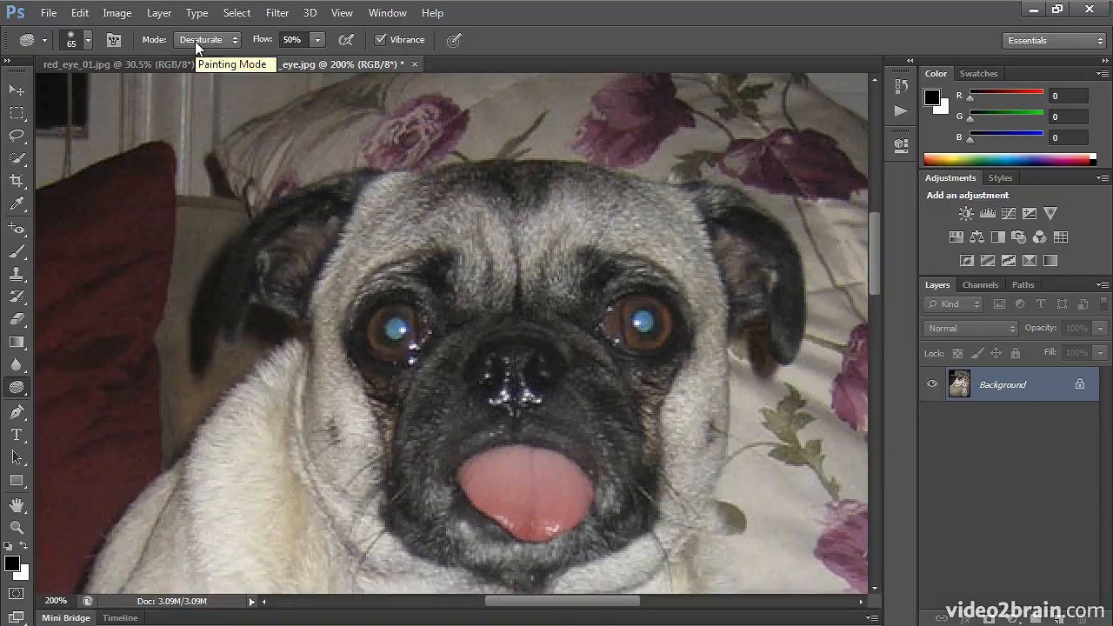
{"action": "left_click", "coordinate": [318, 40]}
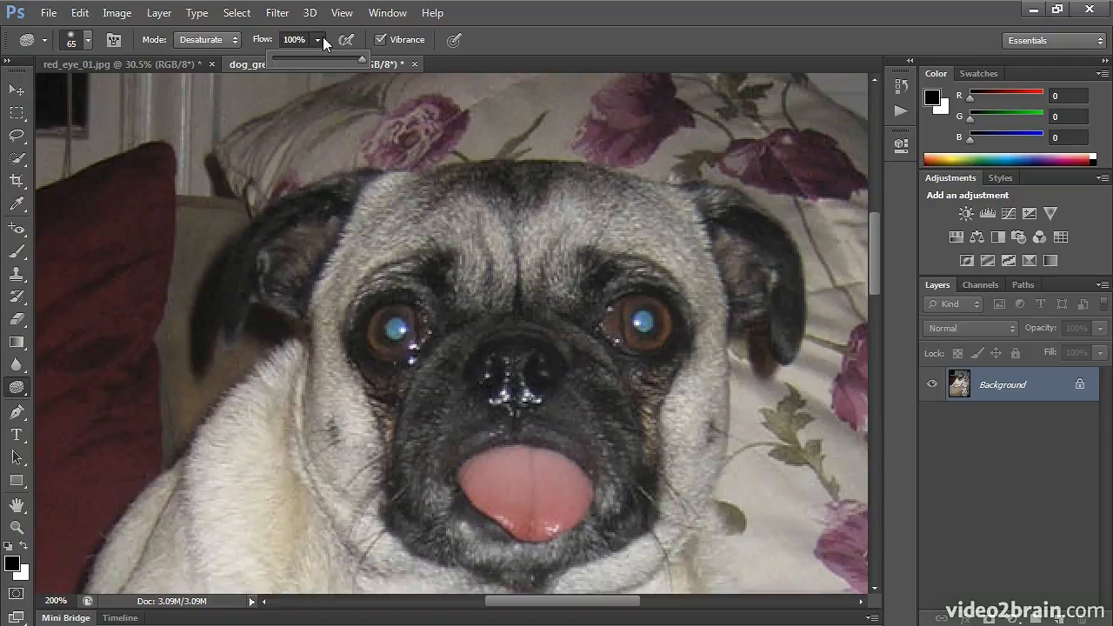
{"action": "left_click", "coordinate": [85, 39]}
{"action": "left_click_drag", "start_coordinate": [77, 95], "coordinate": [44, 94]}
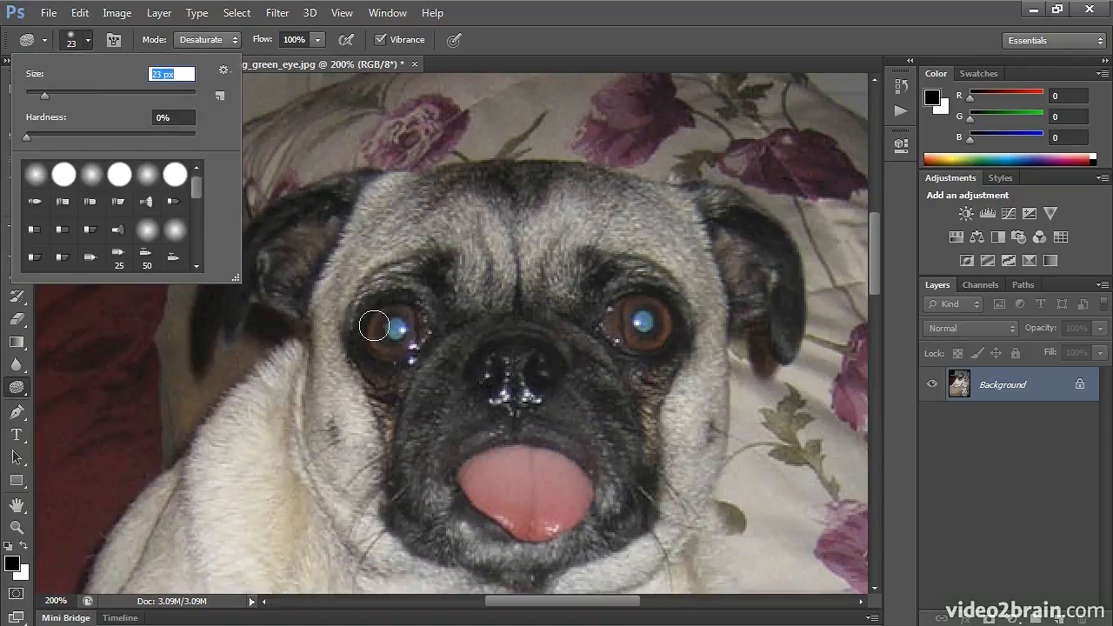
{"action": "left_click_drag", "start_coordinate": [44, 95], "coordinate": [38, 94]}
{"action": "left_click_drag", "start_coordinate": [38, 93], "coordinate": [45, 94]}
{"action": "left_click", "coordinate": [575, 26]}
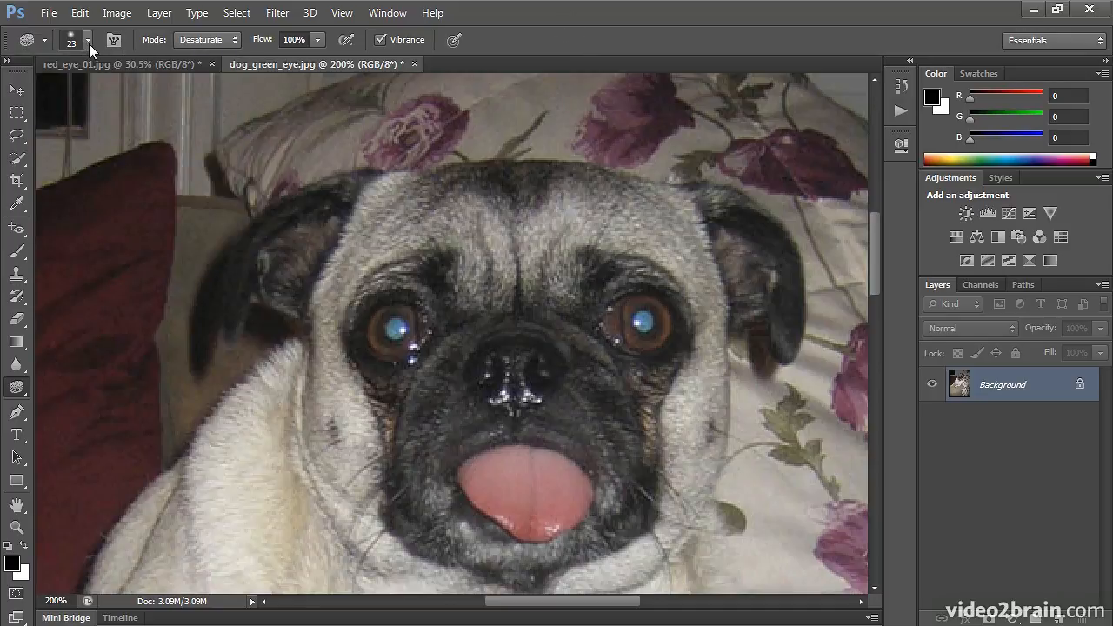
Step: Desaturate the blue glow in both of the dog's pupils with a 20 px sponge brush and check the whole photo
{"action": "left_click", "coordinate": [396, 329]}
{"action": "left_click", "coordinate": [643, 323]}
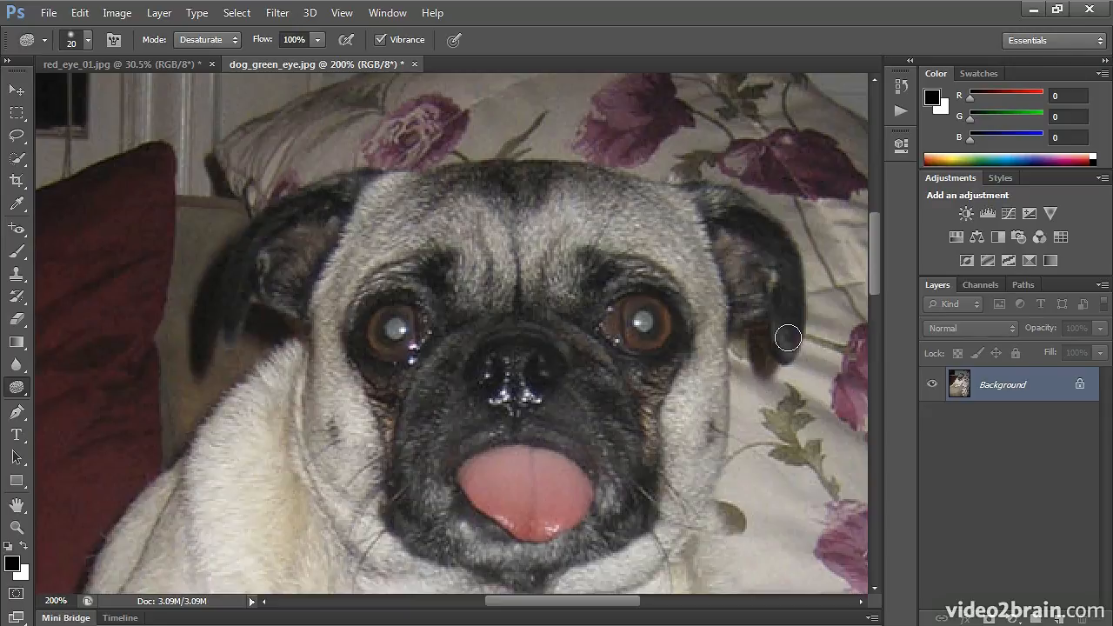
{"action": "key", "text": "ctrl+0"}
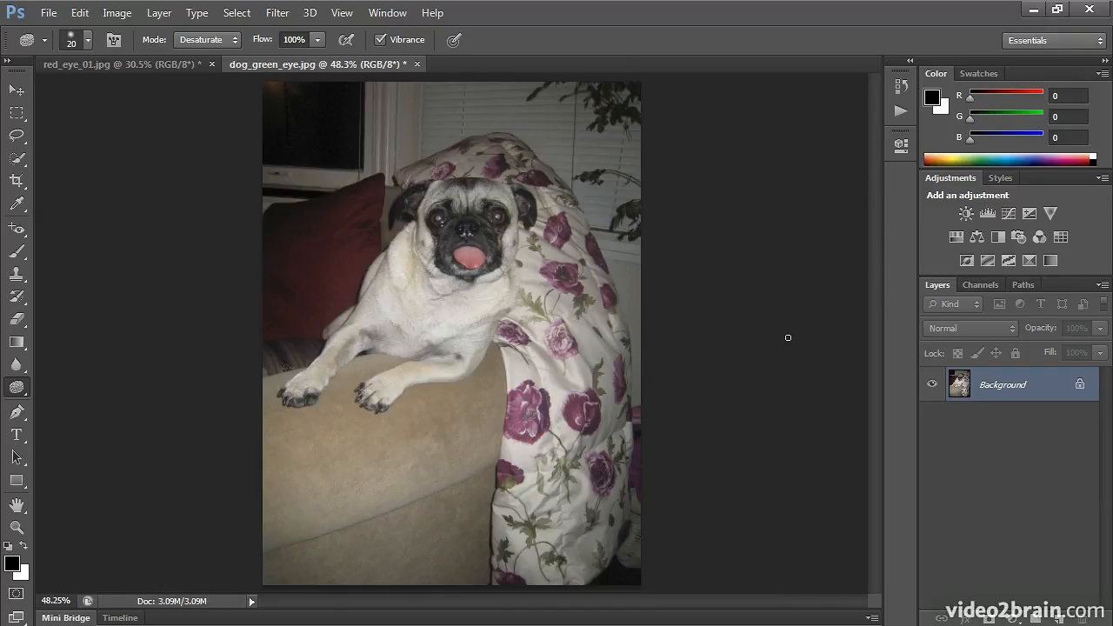
Step: Switch to the Burn Tool for the dog's eyes and display the Info readout of colour values
{"action": "key", "text": "ctrl+plus"}
{"action": "key", "text": "ctrl+plus"}
{"action": "key", "text": "ctrl+plus"}
{"action": "key", "text": "ctrl+plus"}
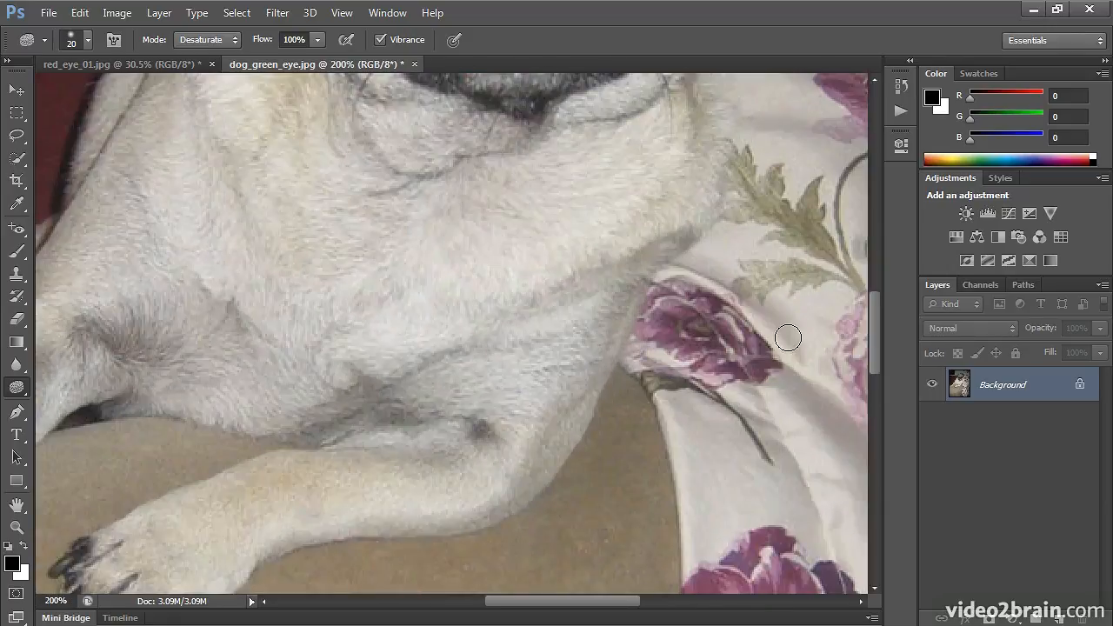
{"action": "scroll", "coordinate": [786, 338], "scroll_direction": "up", "scroll_amount": 5}
{"action": "scroll", "coordinate": [781, 340], "scroll_direction": "up", "scroll_amount": 4}
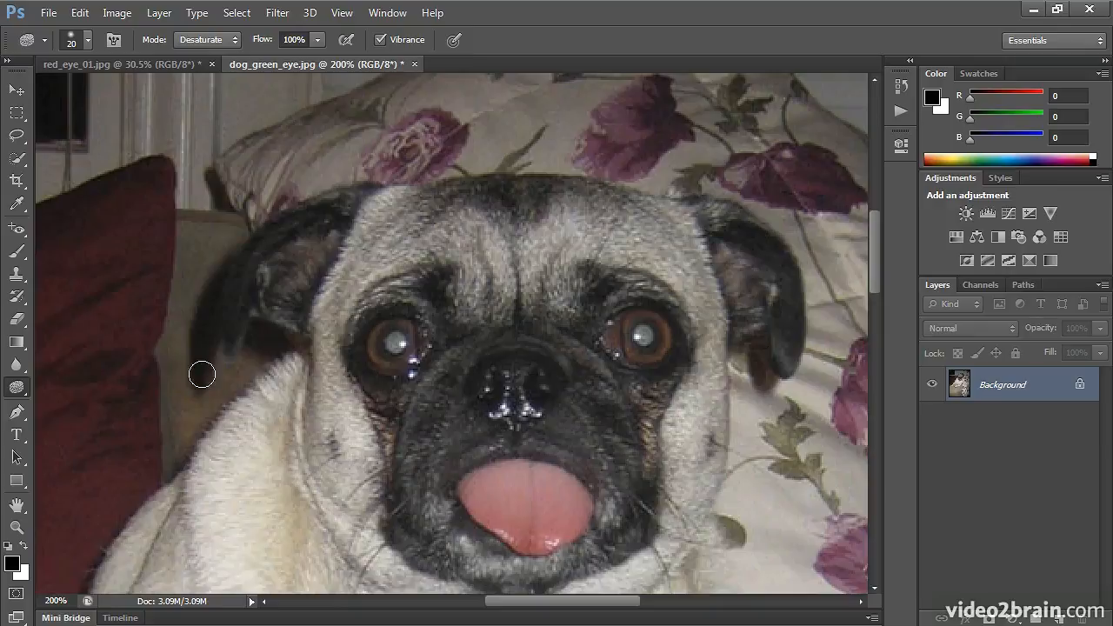
{"action": "left_click_drag", "start_coordinate": [17, 388], "coordinate": [76, 402]}
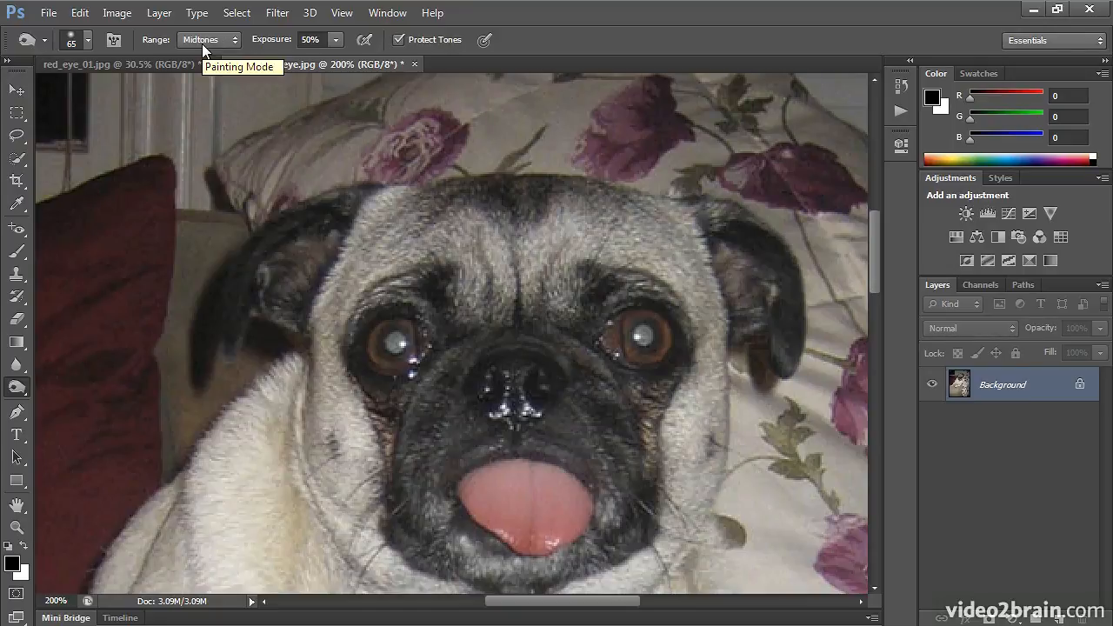
{"action": "left_click", "coordinate": [395, 13]}
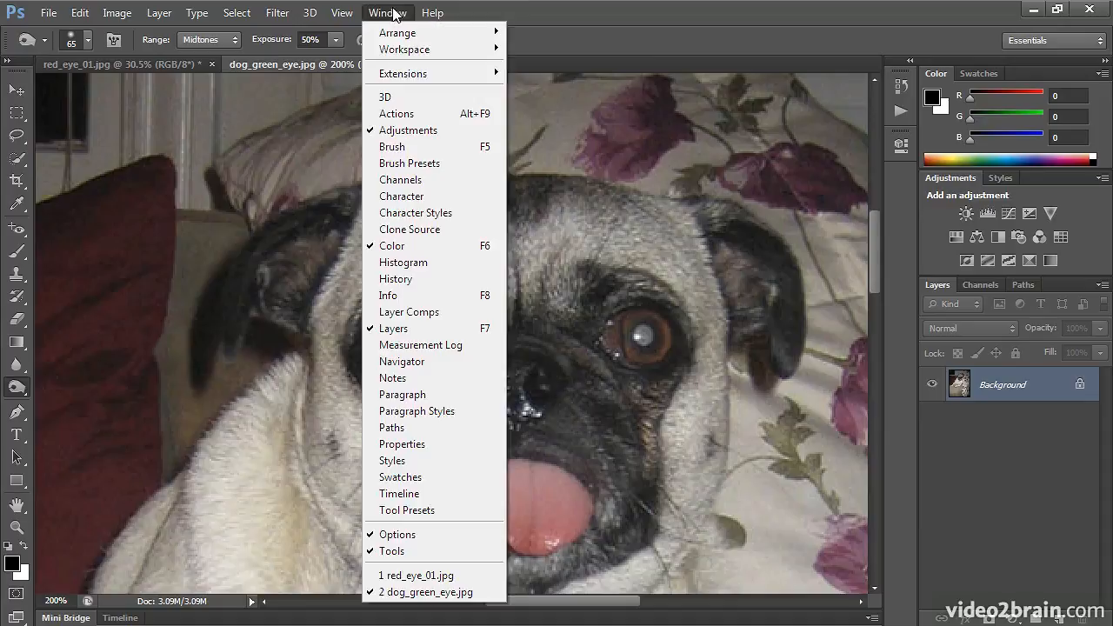
{"action": "left_click", "coordinate": [430, 295]}
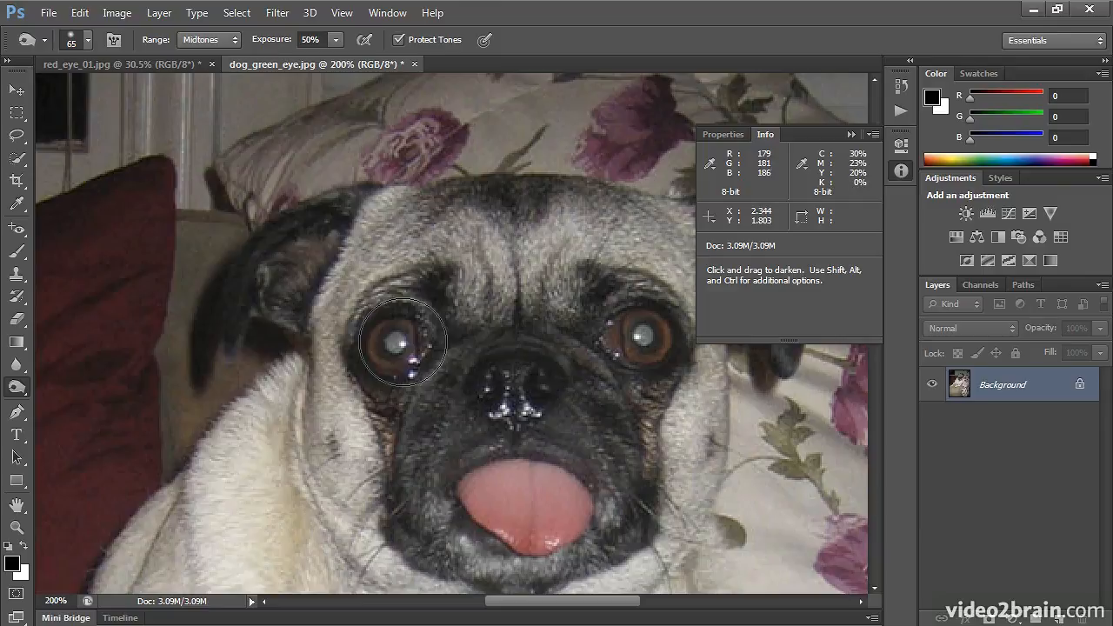
Step: Reduce the burn brush to 15 px and darken both of the dog's pupils in the Midtones range at 50% exposure
{"action": "key", "text": "bracketleft"}
{"action": "key", "text": "bracketleft"}
{"action": "key", "text": "bracketleft"}
{"action": "key", "text": "bracketleft"}
{"action": "key", "text": "bracketleft"}
{"action": "key", "text": "bracketleft"}
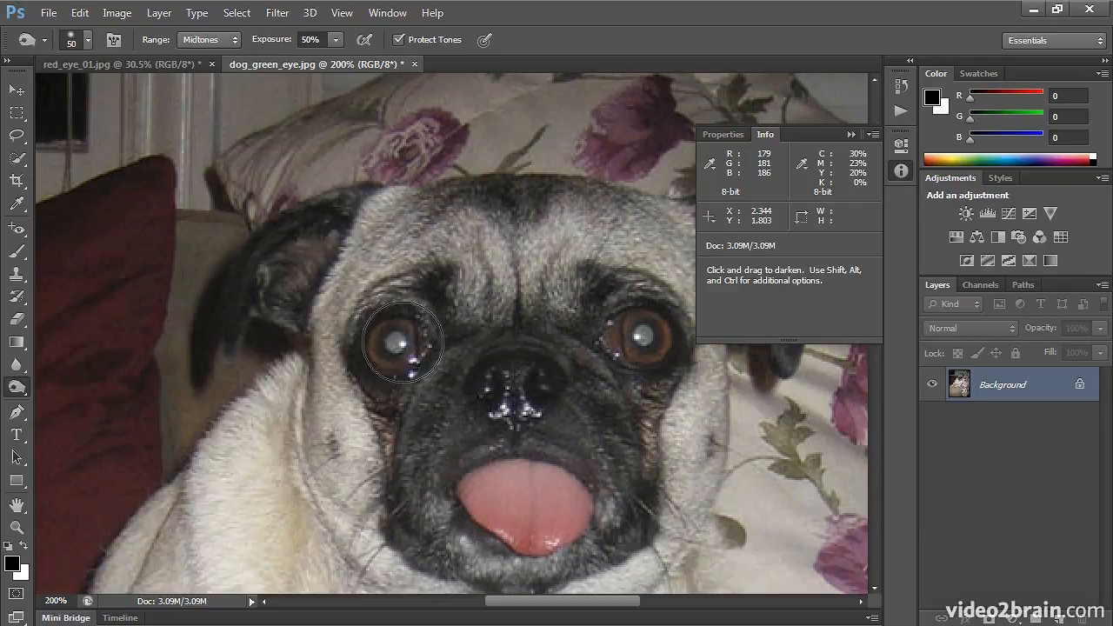
{"action": "key", "text": "bracketleft"}
{"action": "key", "text": "bracketleft"}
{"action": "key", "text": "bracketleft"}
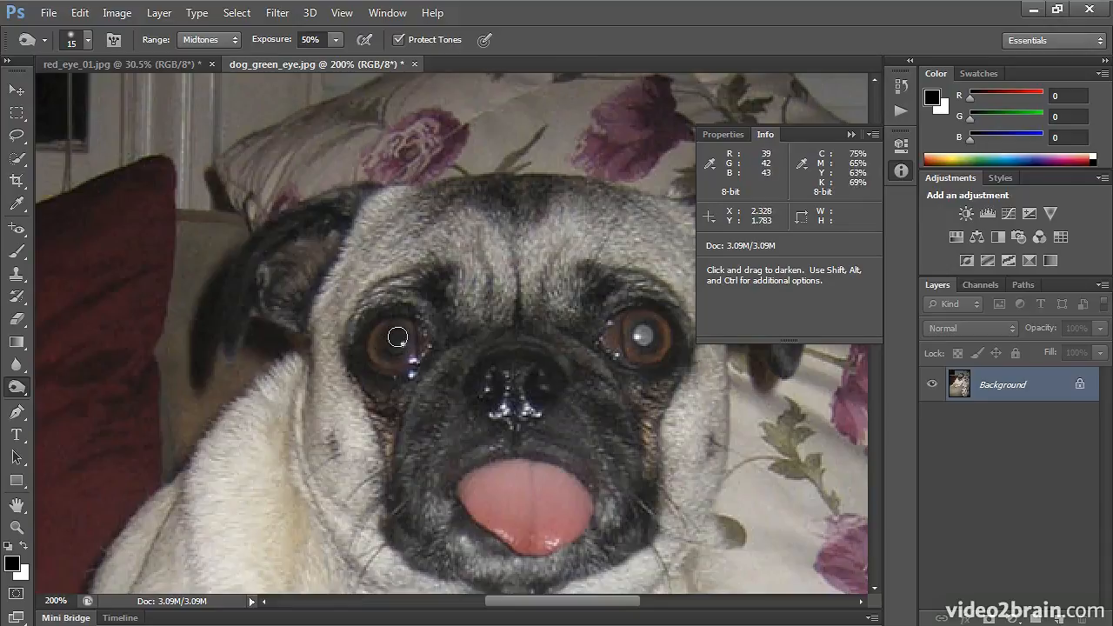
{"action": "mouse_move", "coordinate": [643, 338]}
{"action": "left_mouse_down"}
{"action": "mouse_move", "coordinate": [641, 327]}
{"action": "mouse_move", "coordinate": [646, 341]}
{"action": "left_mouse_up"}
Step: Set the burn range to Highlights and darken the remaining glare in the dog's pupil
{"action": "left_click", "coordinate": [231, 39]}
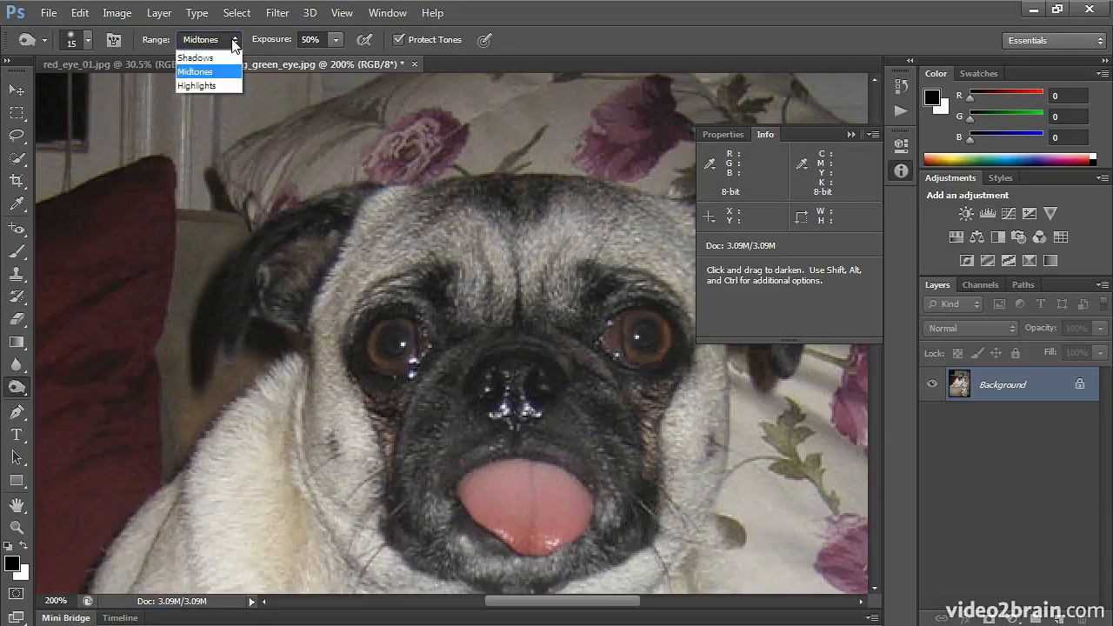
{"action": "left_click", "coordinate": [222, 87]}
{"action": "left_click_drag", "start_coordinate": [397, 342], "coordinate": [395, 347]}
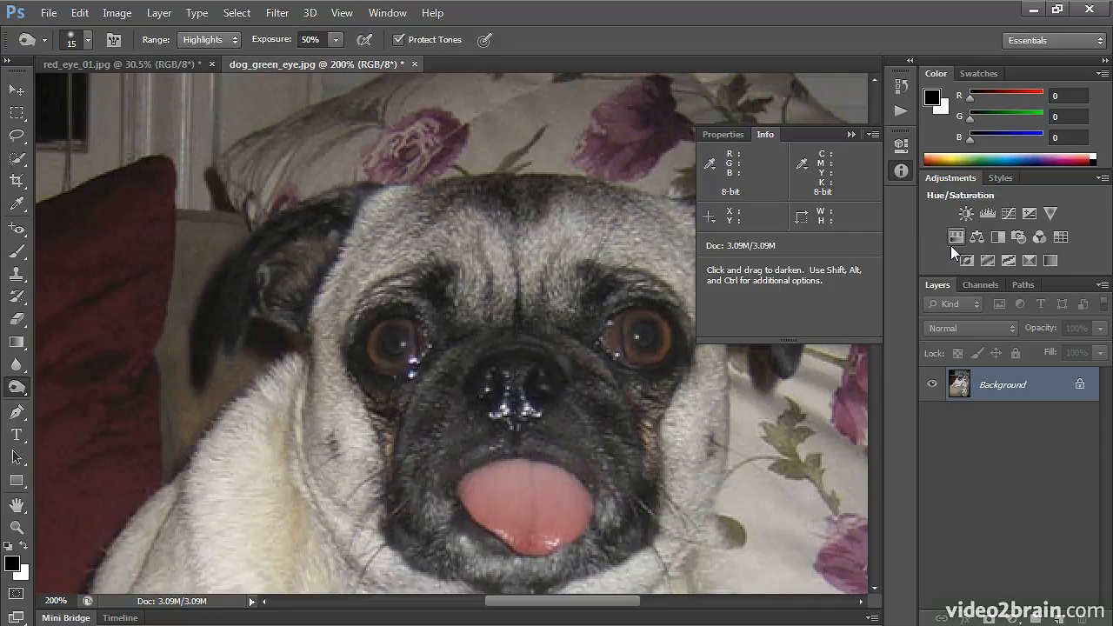
Step: Compare earlier and latest Burn Tool states in the history and revert the dog photo to its earliest listed Burn Tool state
{"action": "left_click", "coordinate": [904, 85]}
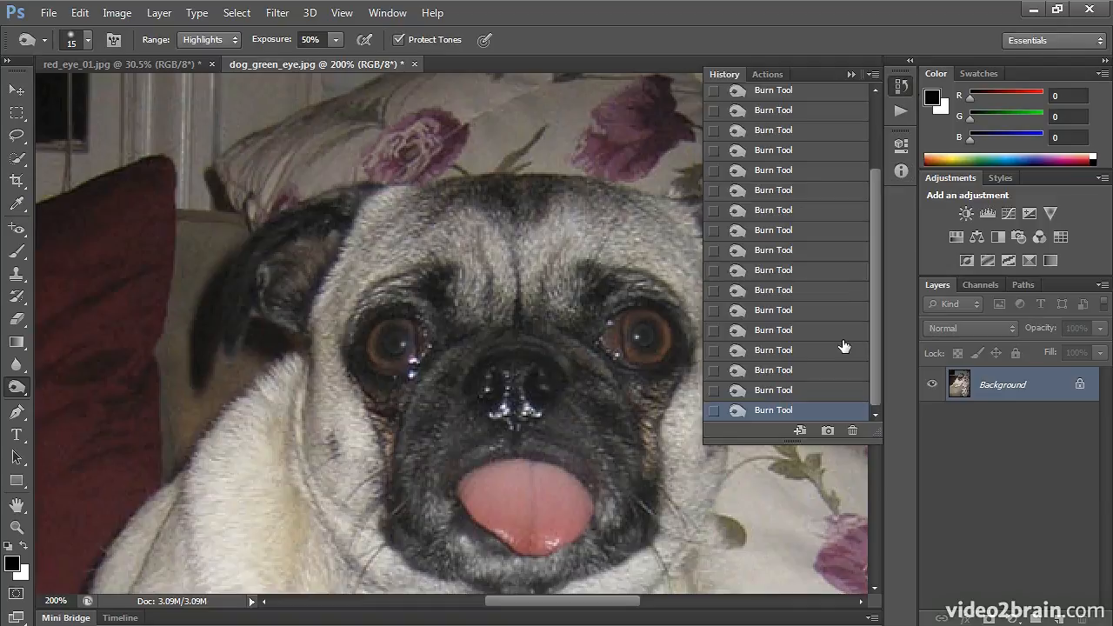
{"action": "left_click", "coordinate": [801, 132]}
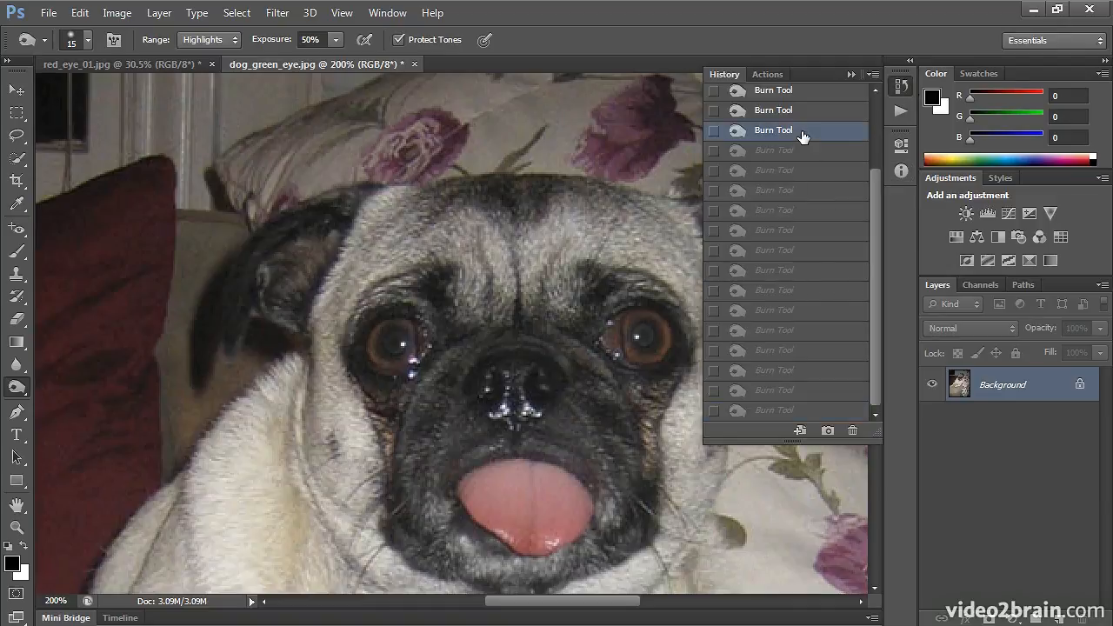
{"action": "left_click", "coordinate": [765, 411]}
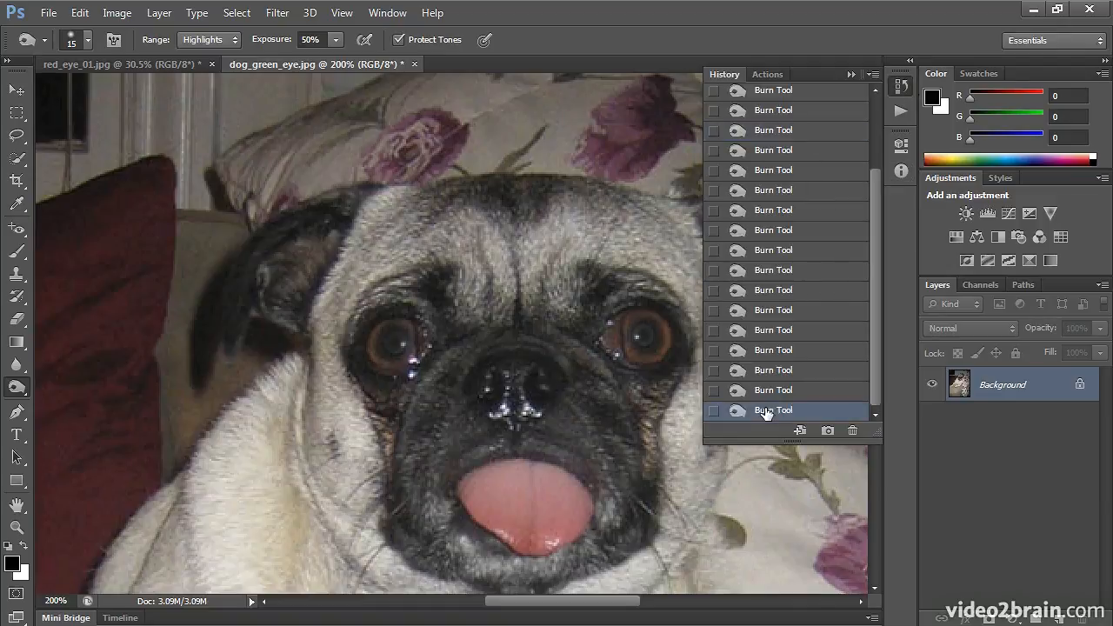
{"action": "left_click", "coordinate": [875, 111]}
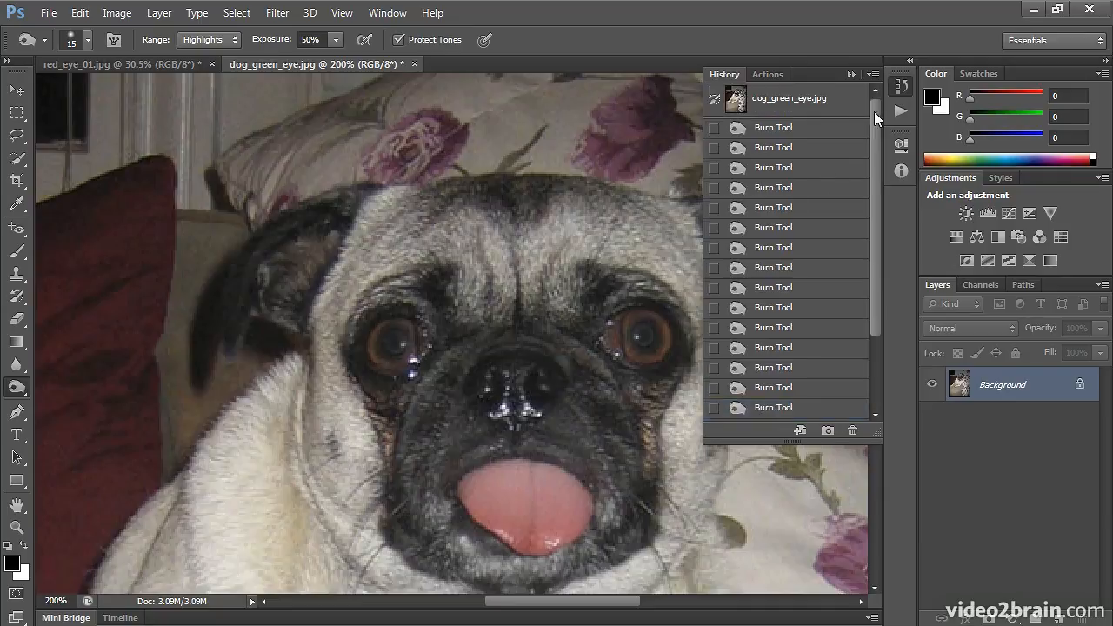
{"action": "left_click", "coordinate": [811, 128]}
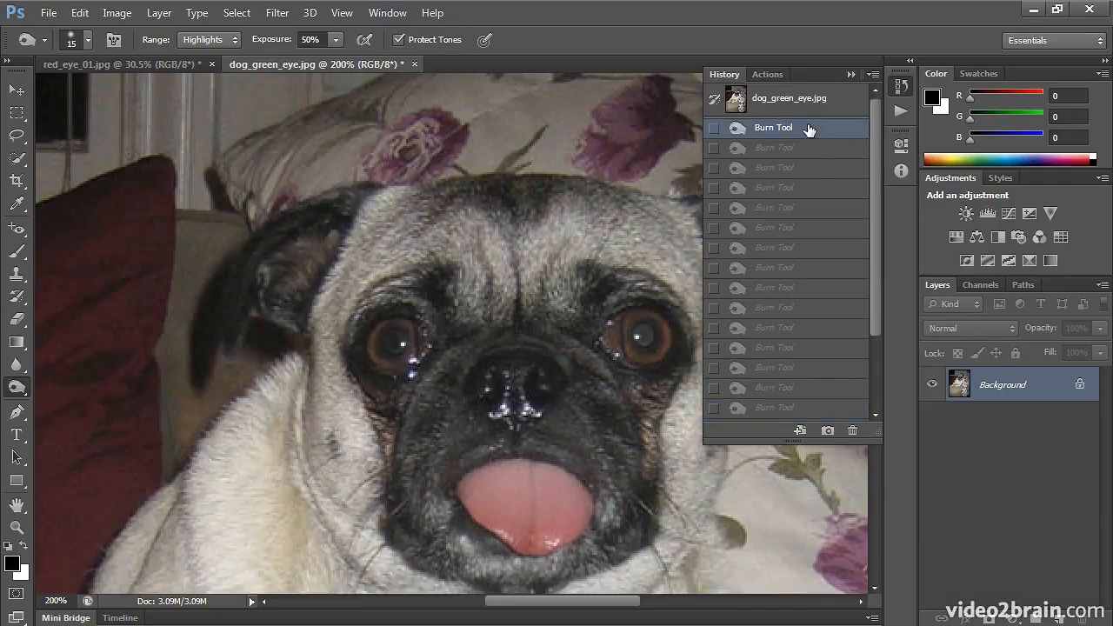
{"action": "left_click", "coordinate": [754, 409]}
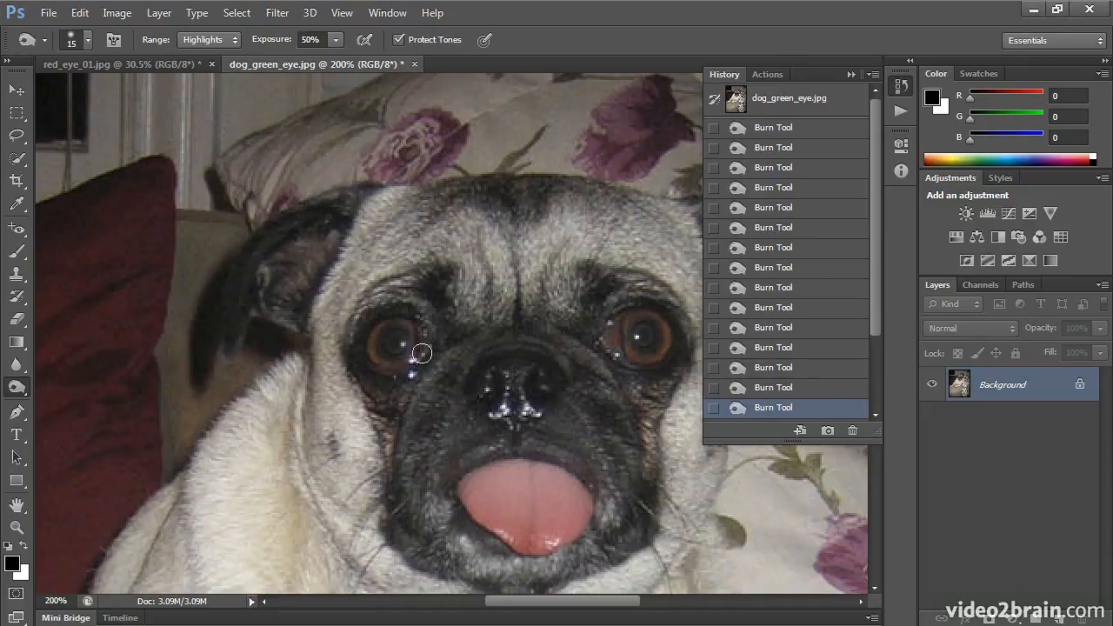
{"action": "left_click", "coordinate": [823, 128]}
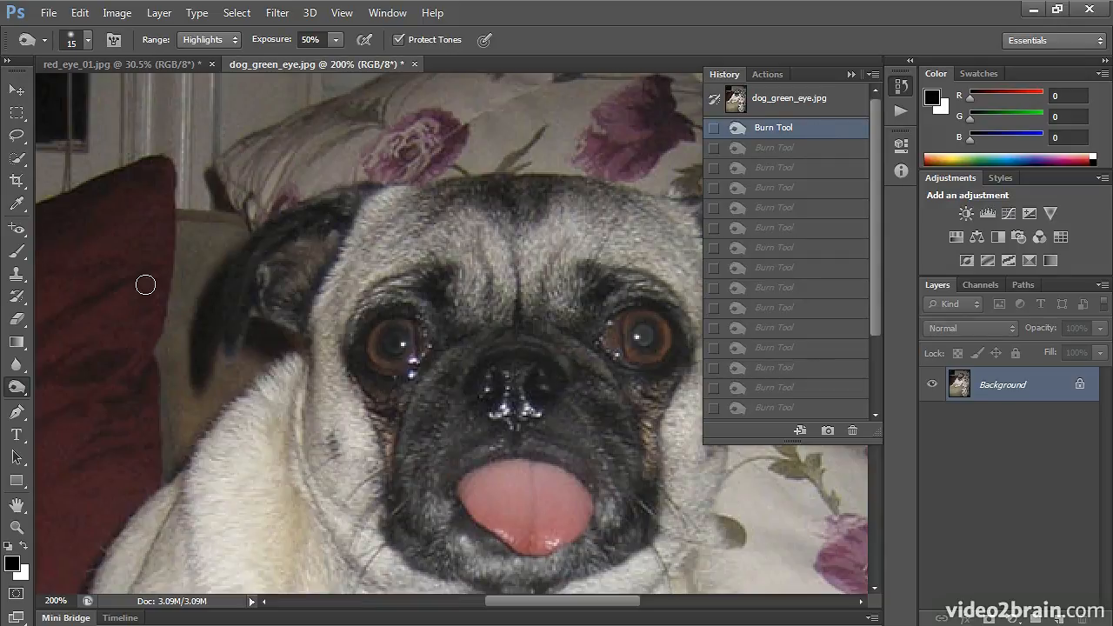
Step: Paint a white catchlight in each of the dog's pupils with the Brush Tool using the 26 px star brush tip
{"action": "left_click", "coordinate": [11, 252]}
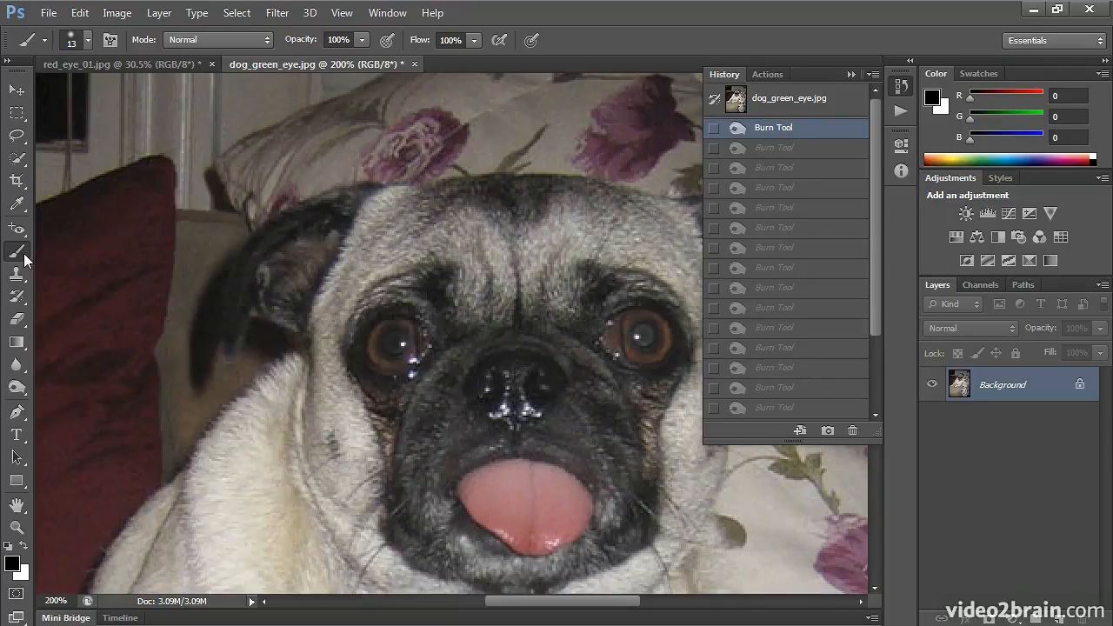
{"action": "left_click", "coordinate": [23, 545]}
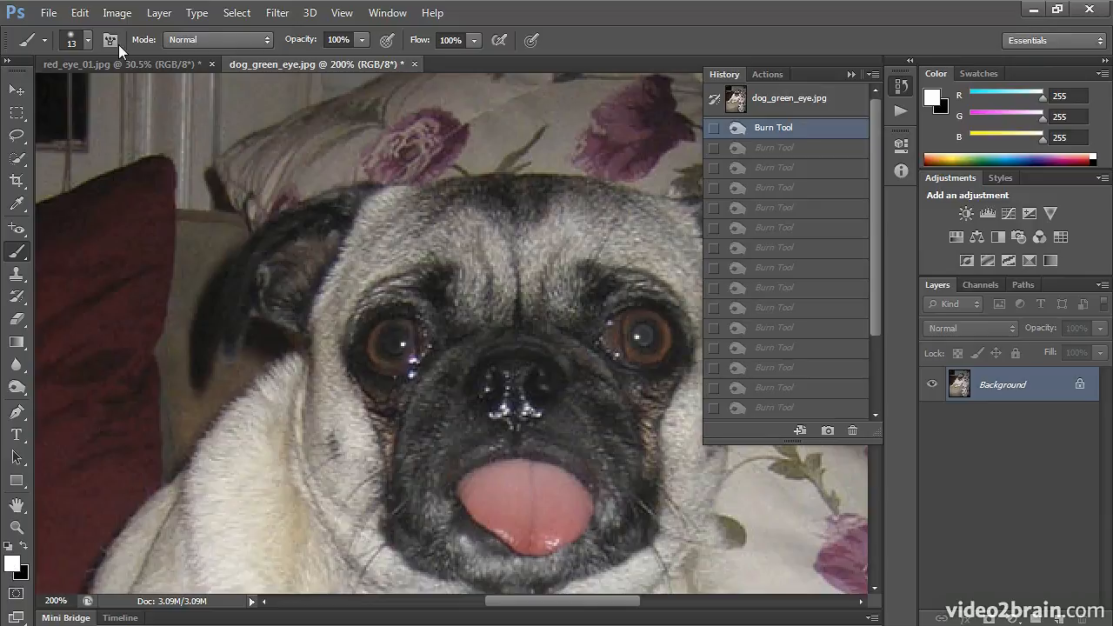
{"action": "left_click", "coordinate": [87, 40]}
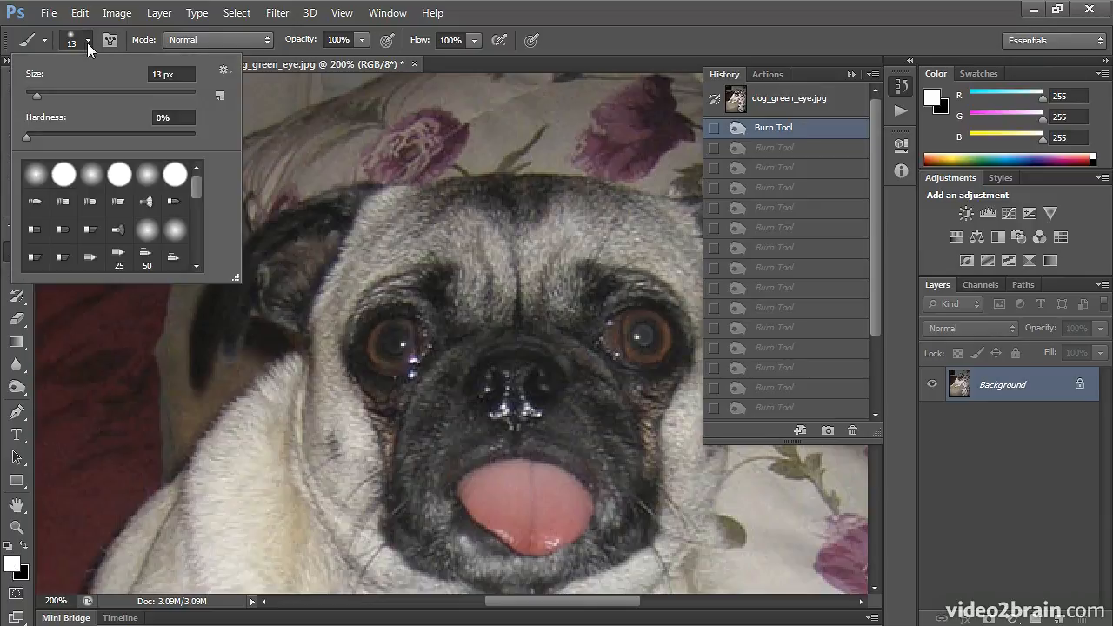
{"action": "left_click_drag", "start_coordinate": [194, 194], "coordinate": [196, 237]}
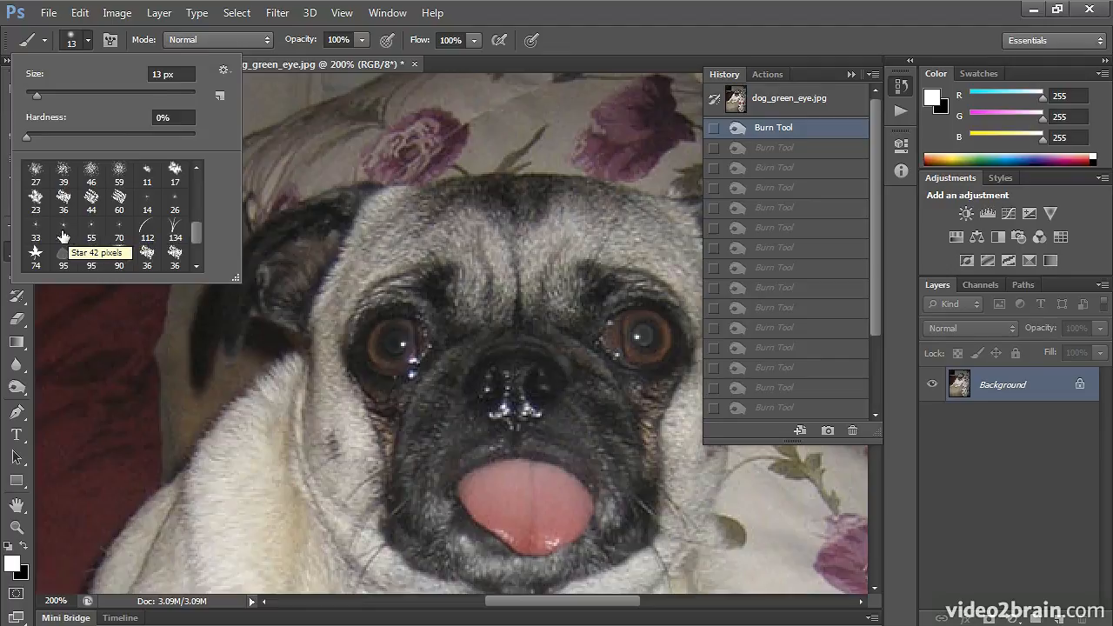
{"action": "left_click", "coordinate": [176, 208]}
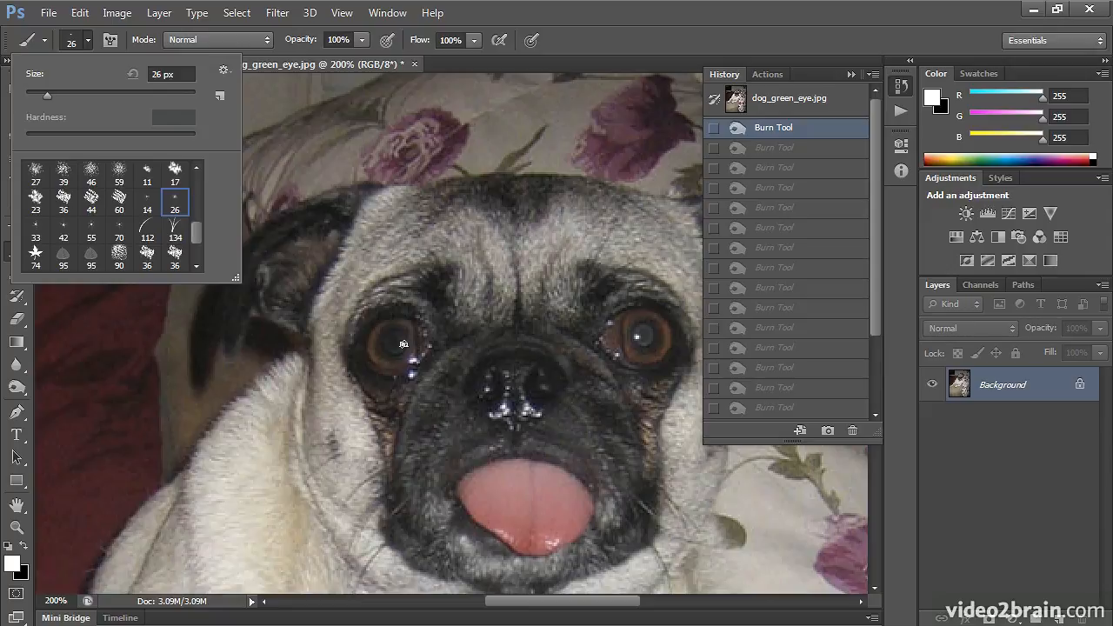
{"action": "left_click", "coordinate": [568, 16]}
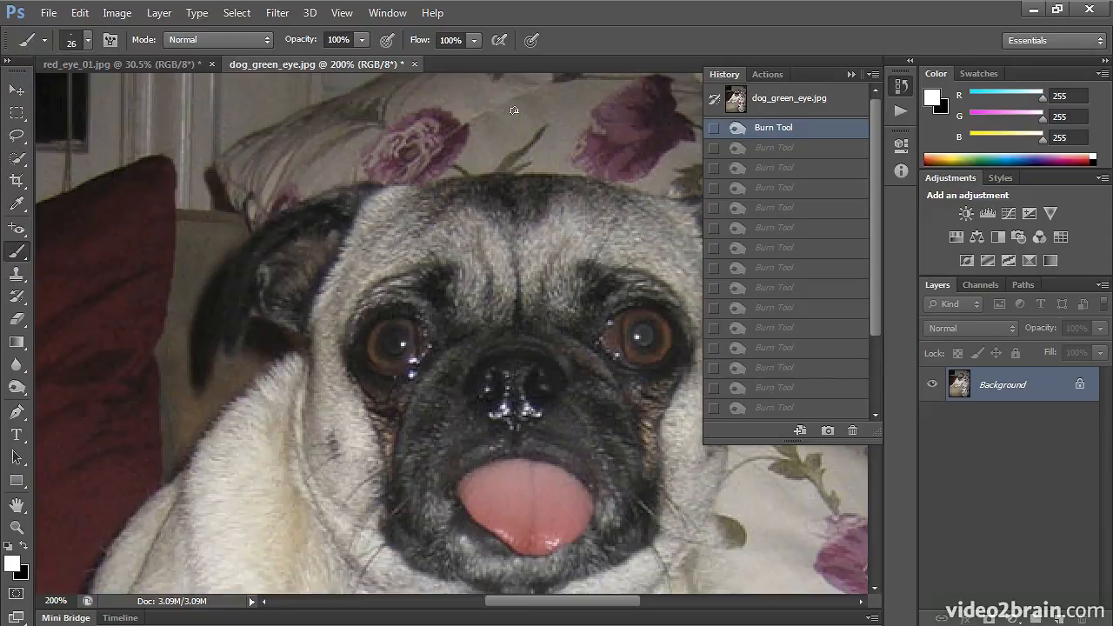
{"action": "left_click", "coordinate": [404, 345]}
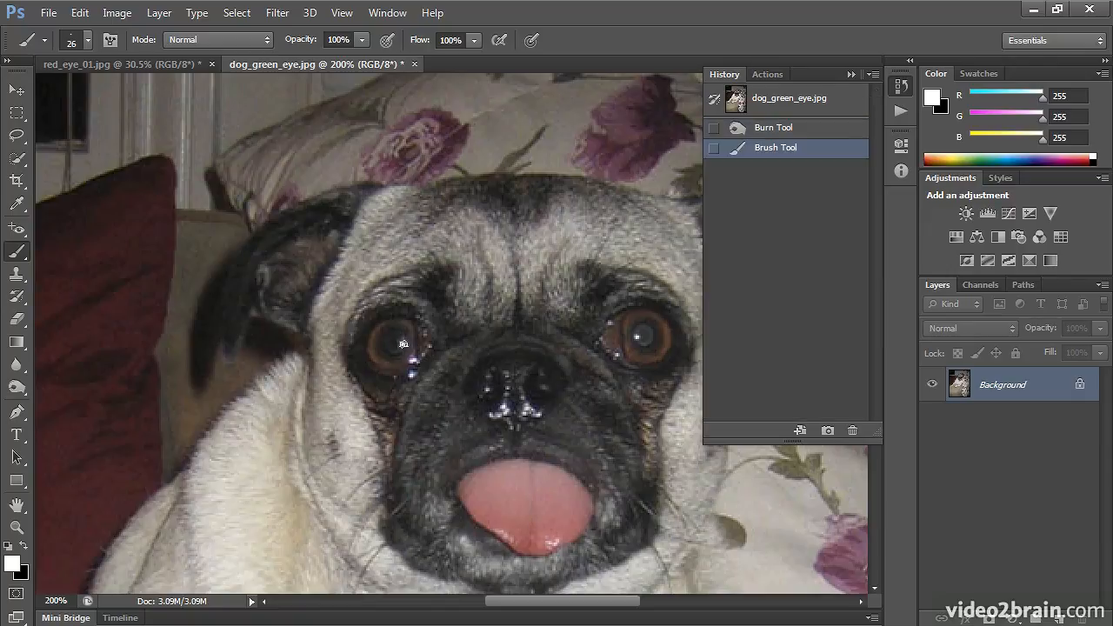
{"action": "left_click", "coordinate": [638, 335]}
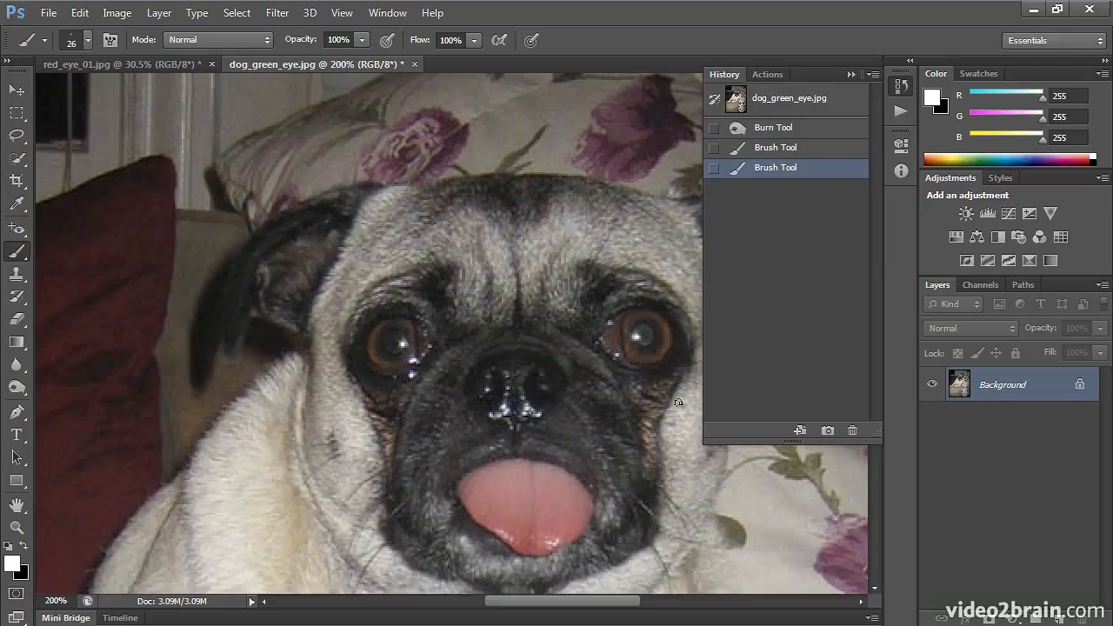
Step: Fit the whole dog photo in view and compare the original snapshot with the latest brushed state in the history
{"action": "key", "text": "ctrl+0"}
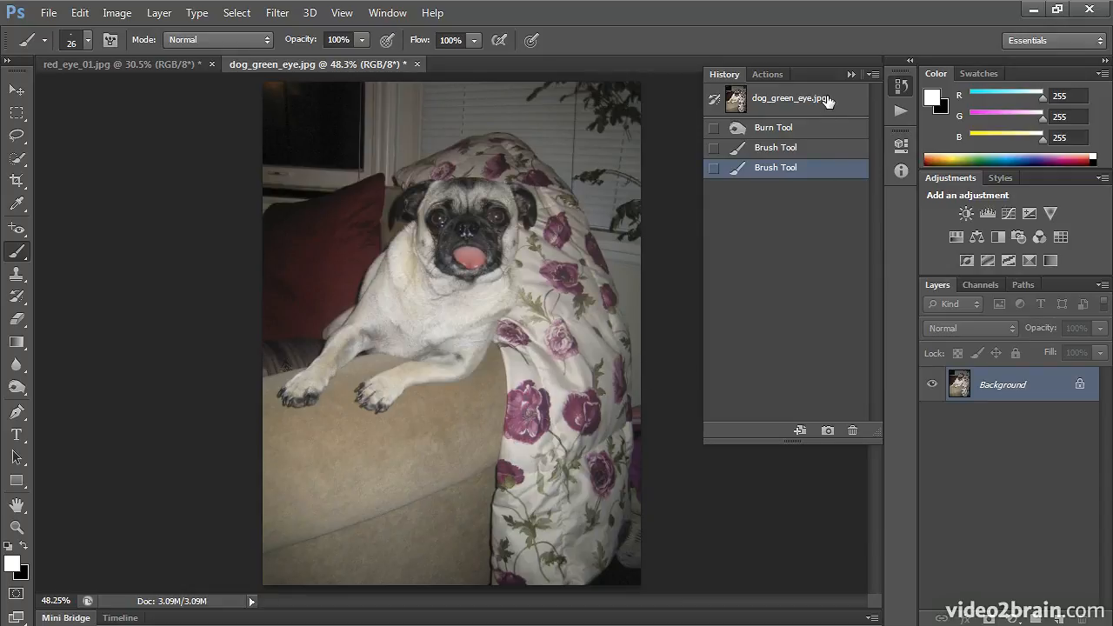
{"action": "left_click", "coordinate": [828, 102]}
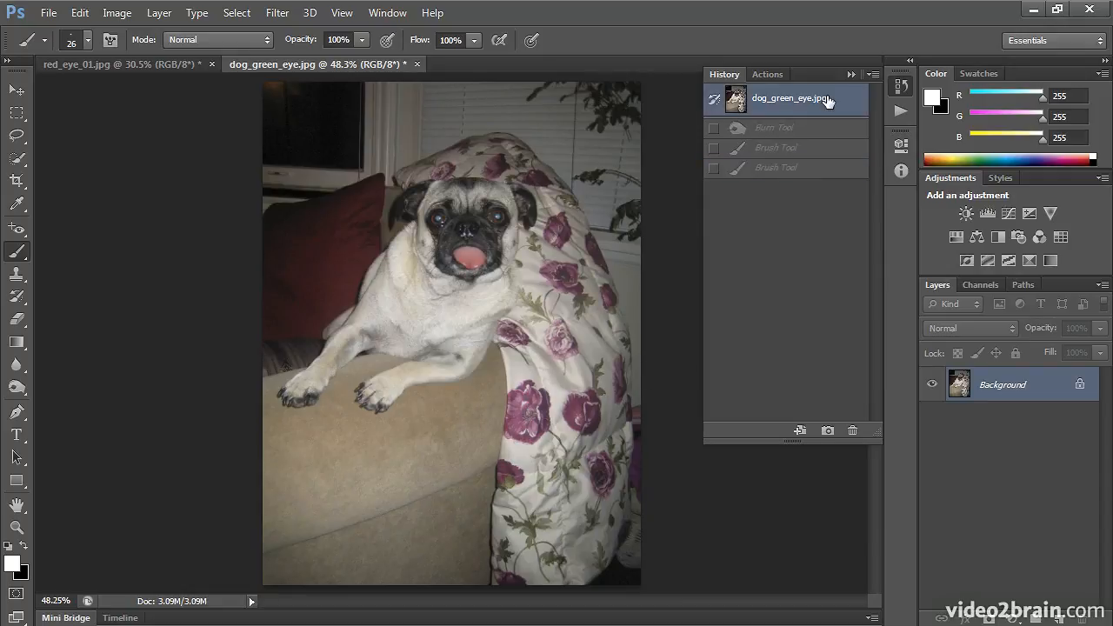
{"action": "left_click", "coordinate": [824, 169]}
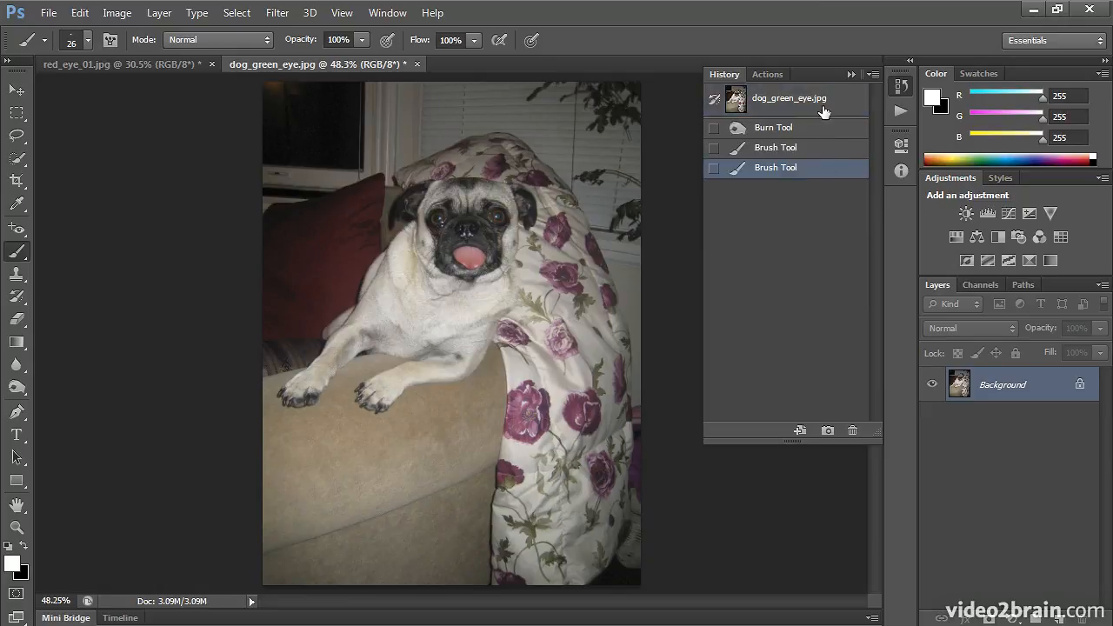
{"action": "left_click", "coordinate": [823, 104]}
{"action": "left_click", "coordinate": [821, 168]}
{"action": "left_click", "coordinate": [20, 231]}
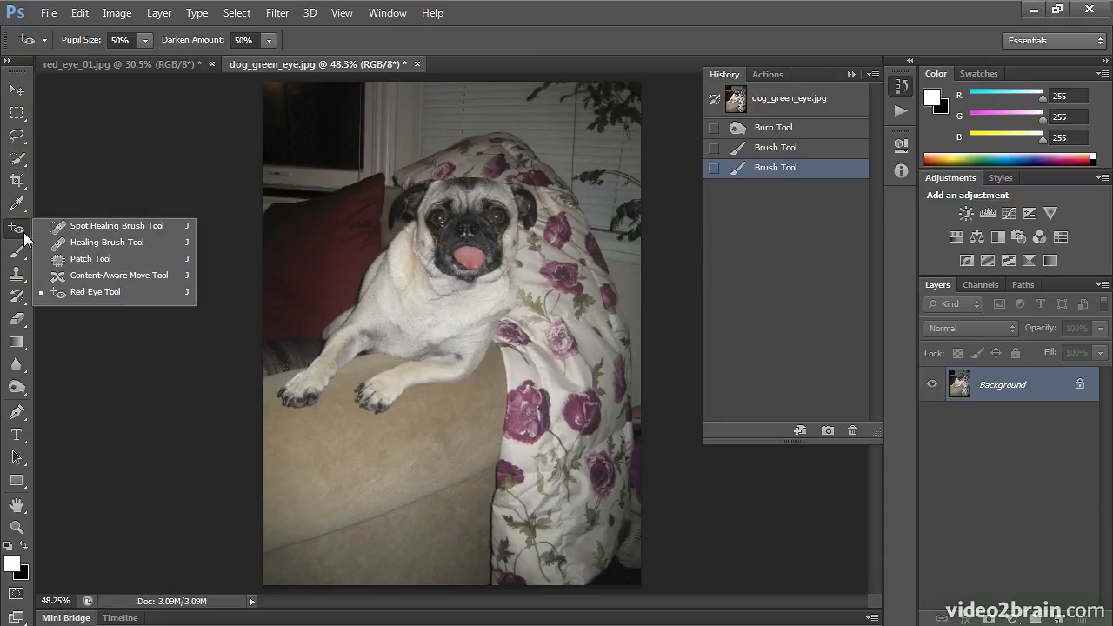
{"action": "left_click", "coordinate": [104, 291]}
{"action": "left_click", "coordinate": [21, 389]}
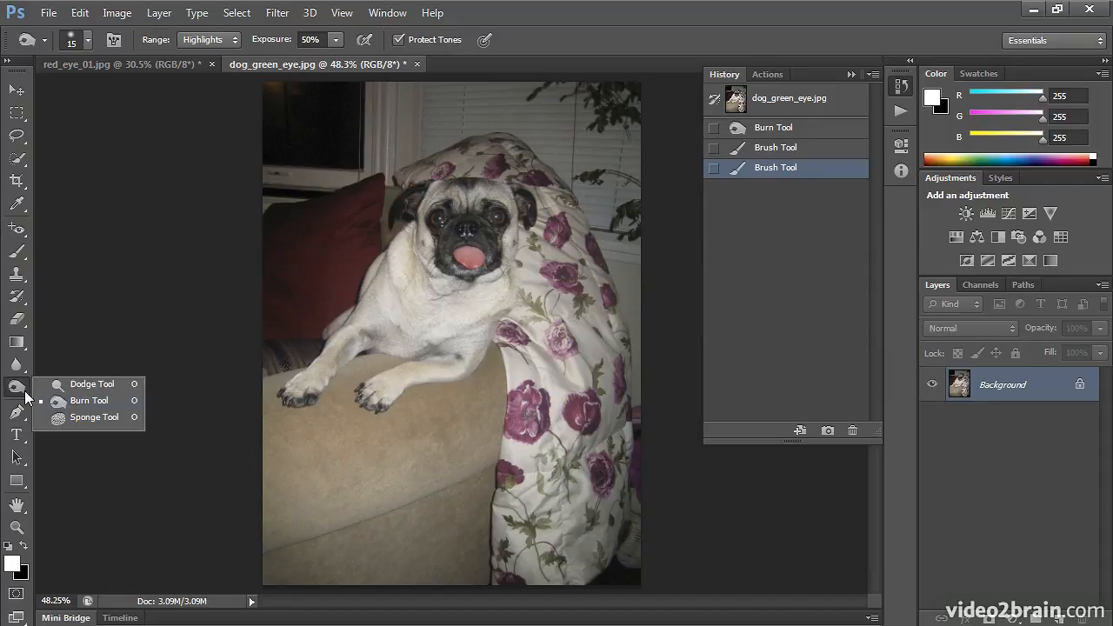
{"action": "left_click", "coordinate": [96, 407]}
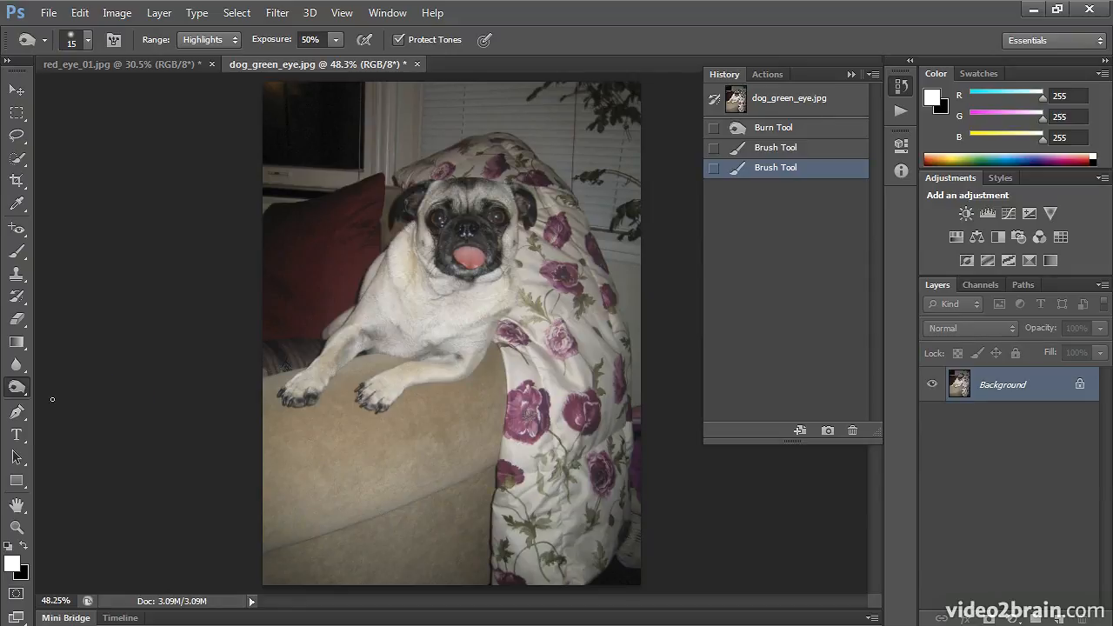